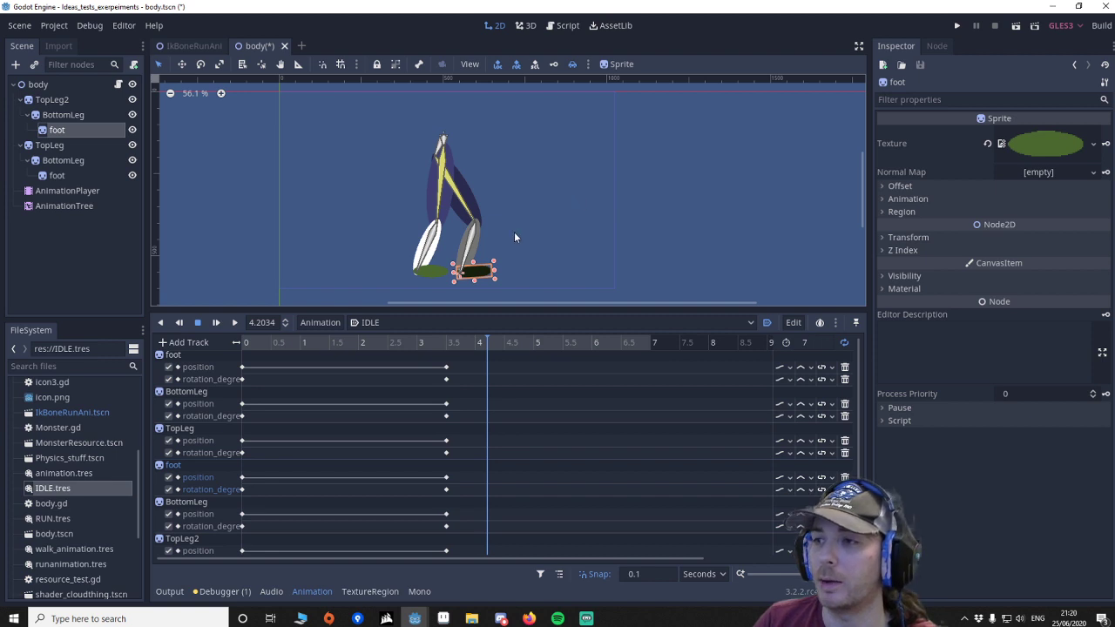
Try moving the foot under TopLeg2 up and forward so its leg bends, and undo the moves
left_click_drag(475, 271, 506, 249)
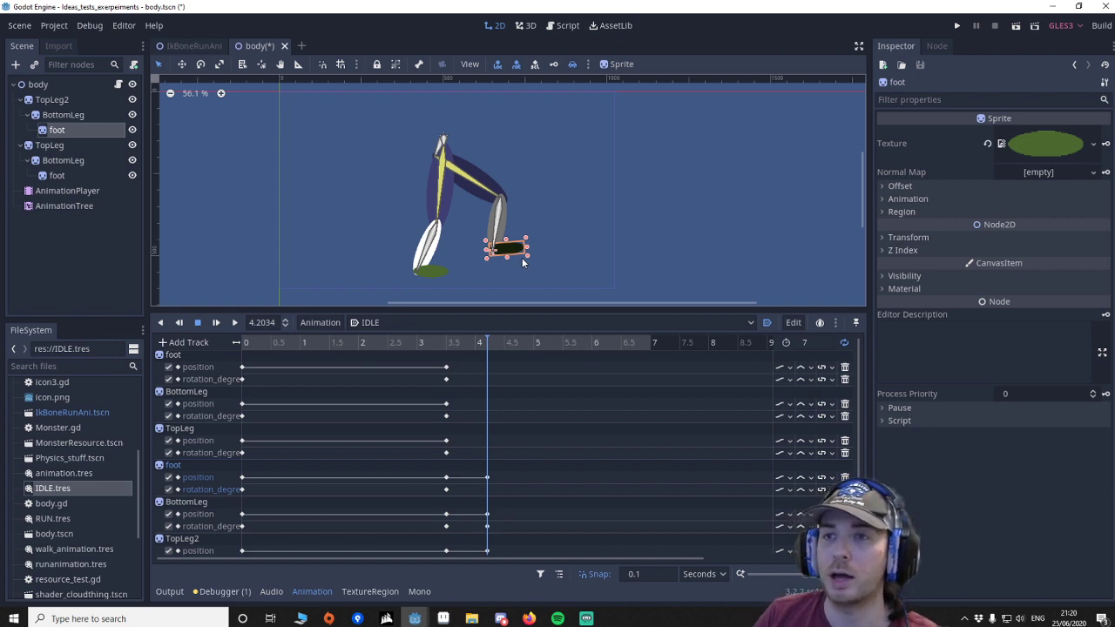
mouse_move(514, 254)
left_mouse_down()
mouse_move(575, 219)
mouse_move(516, 241)
mouse_move(516, 251)
left_mouse_up()
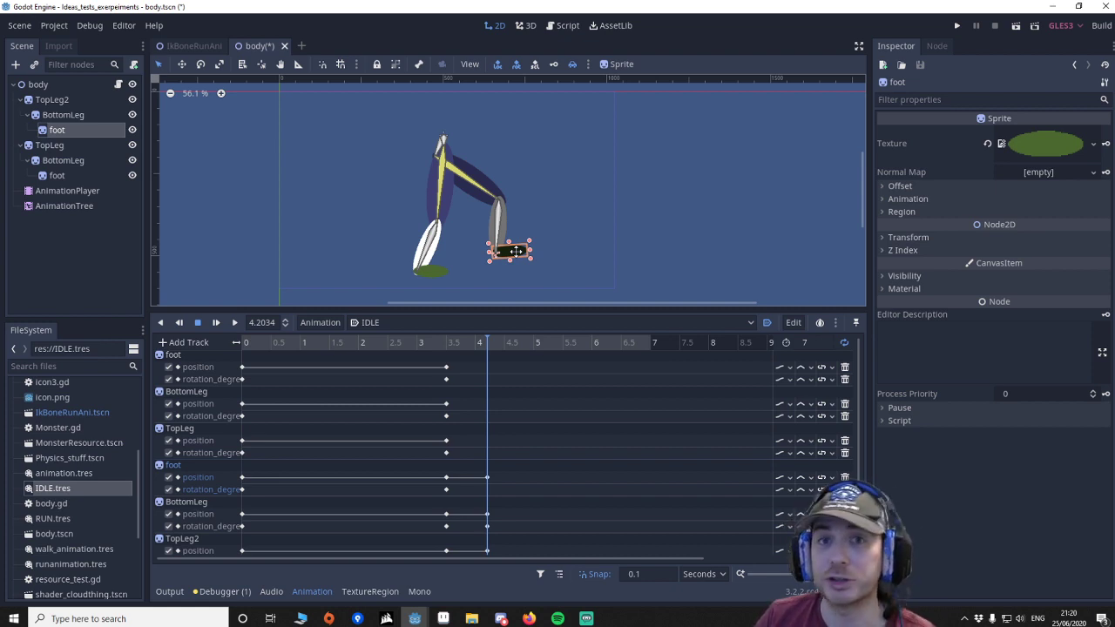
left_click_drag(517, 252, 525, 240)
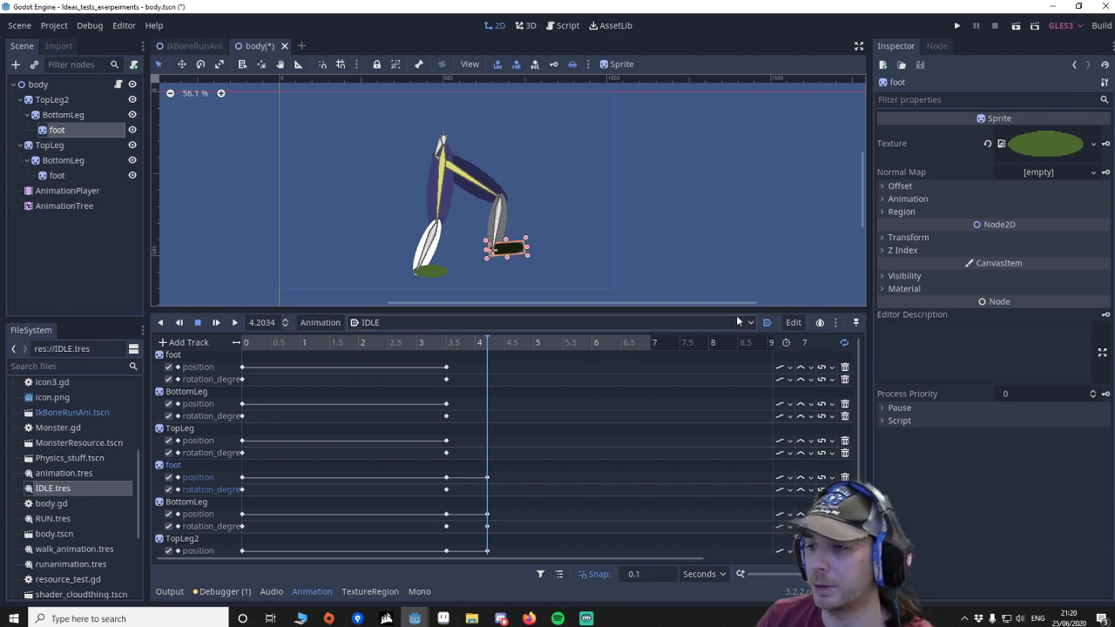
key("ctrl+z")
key("ctrl+z")
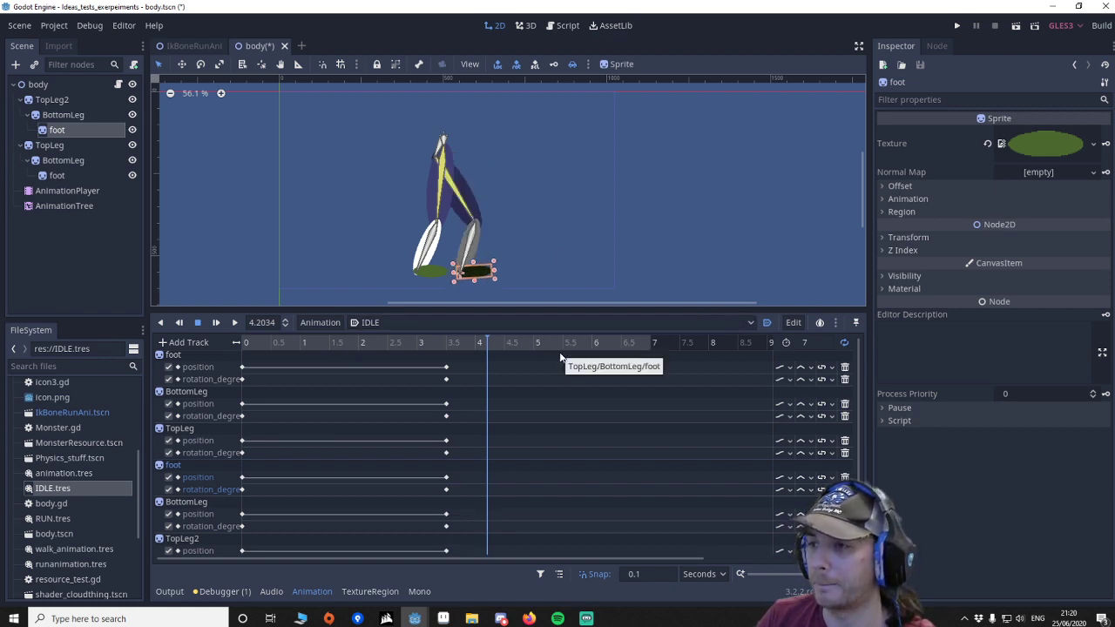
Play back the IDLE and RUN animations to examine how the legs move
left_click(215, 323)
scroll(478, 261, "up", 3)
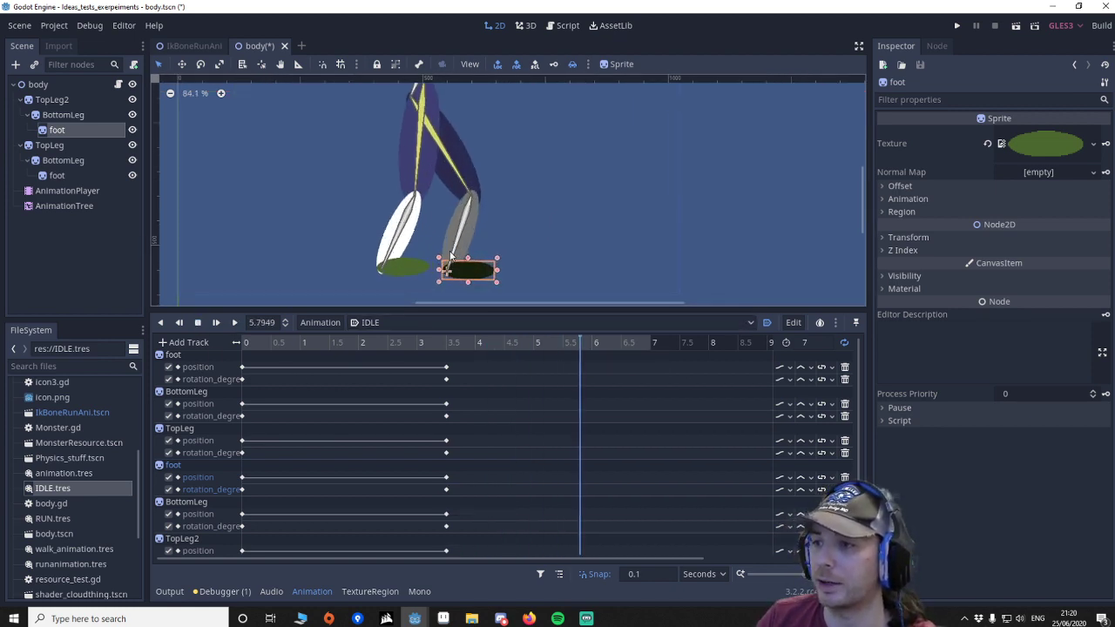
scroll(477, 253, "down", 5)
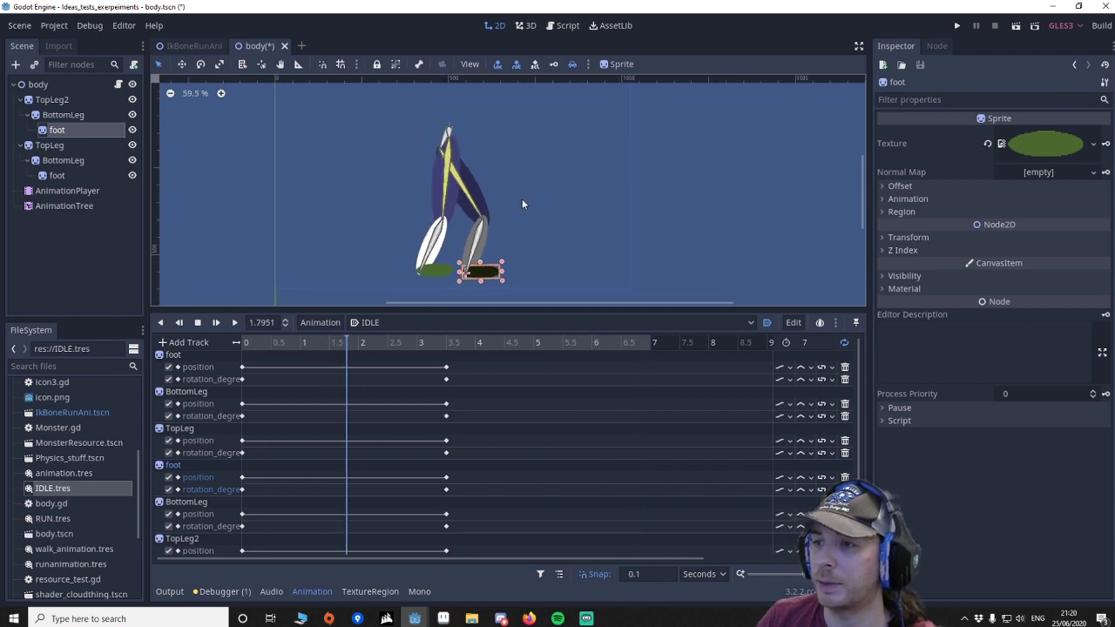
left_click(401, 322)
left_click(375, 355)
scroll(607, 232, "down", 1)
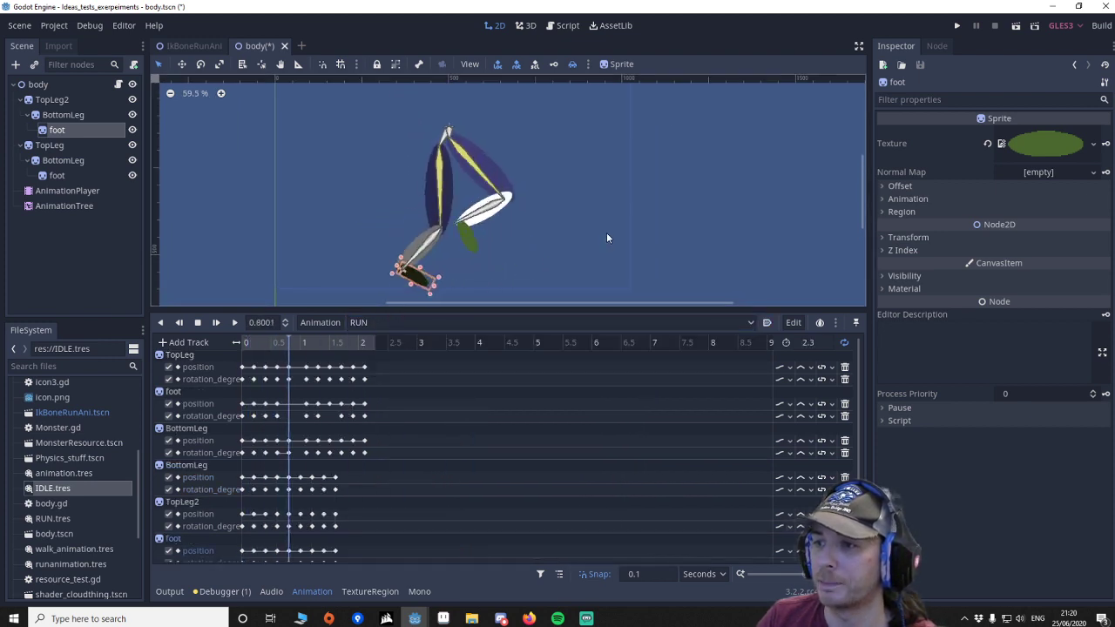
middle_click_drag(607, 239, 561, 230)
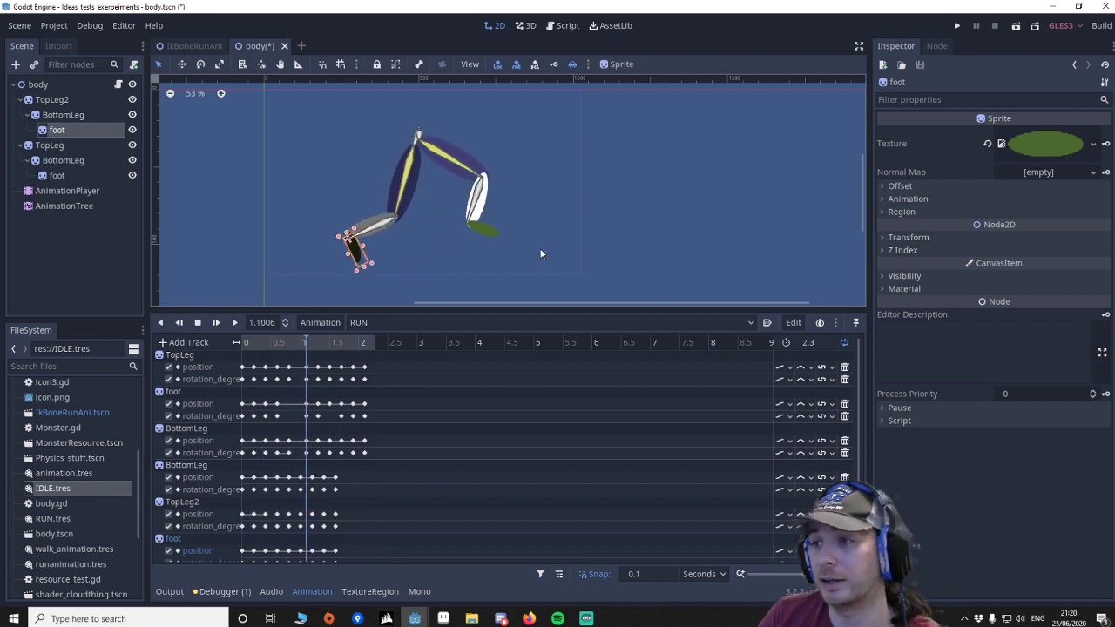
scroll(560, 250, "down", 1)
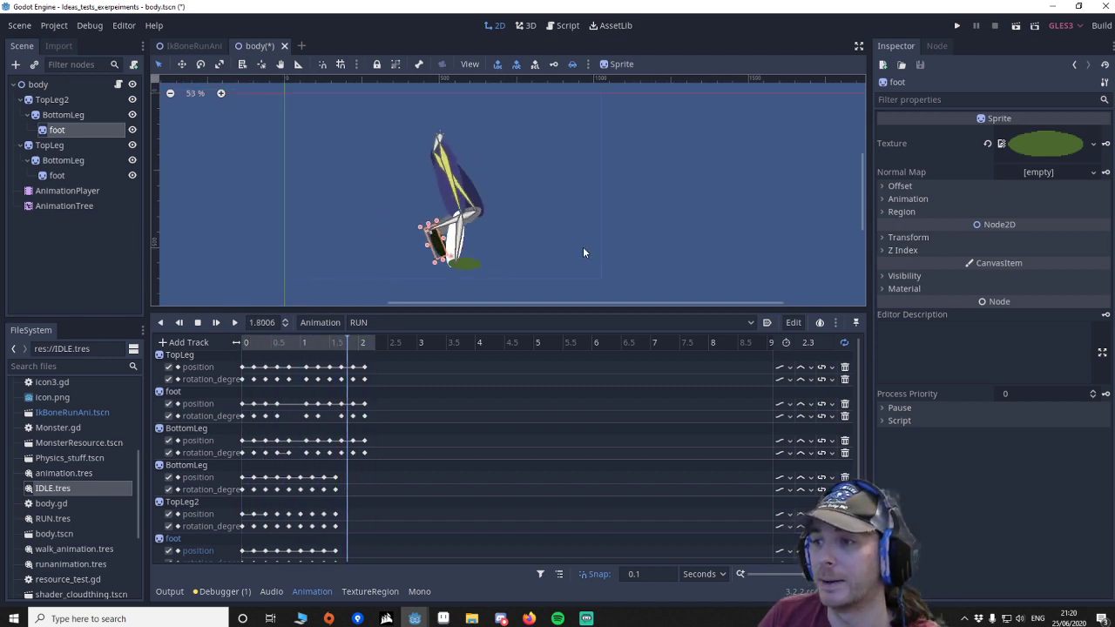
scroll(397, 225, "up", 2)
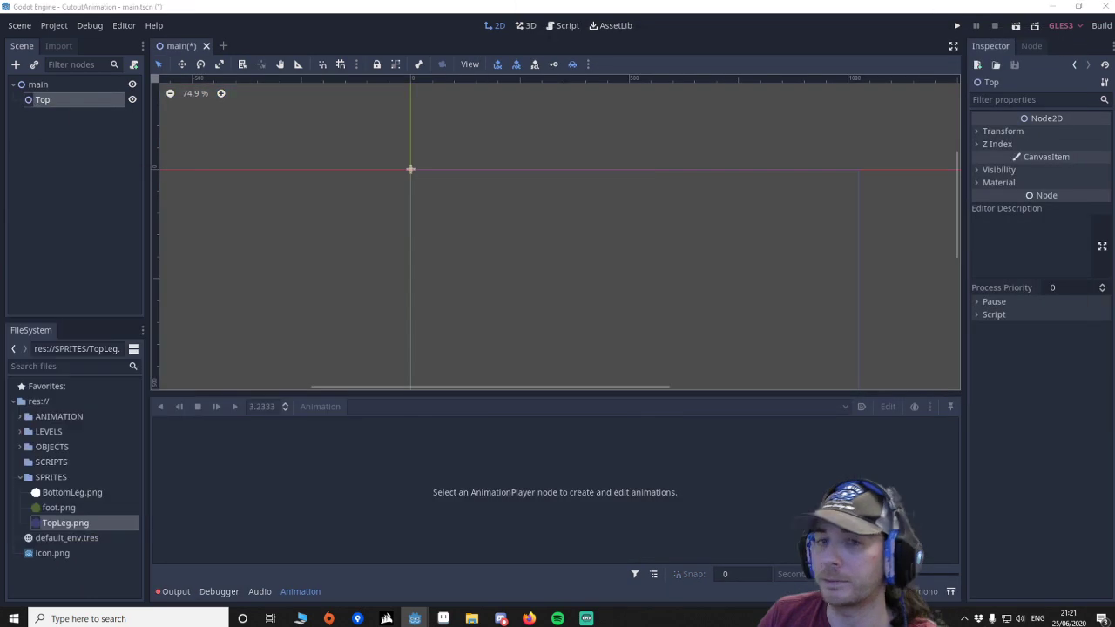
Save the Top node's branch as the scene Top.tscn in the OBJECTS folder and open that scene for editing
left_click(38, 84)
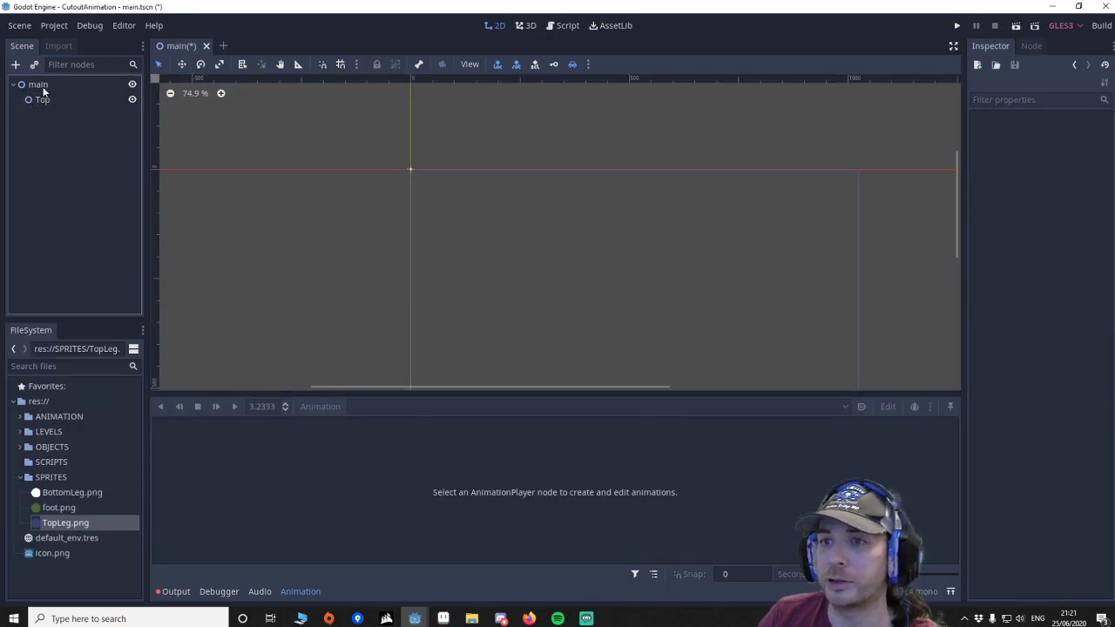
left_click(41, 99)
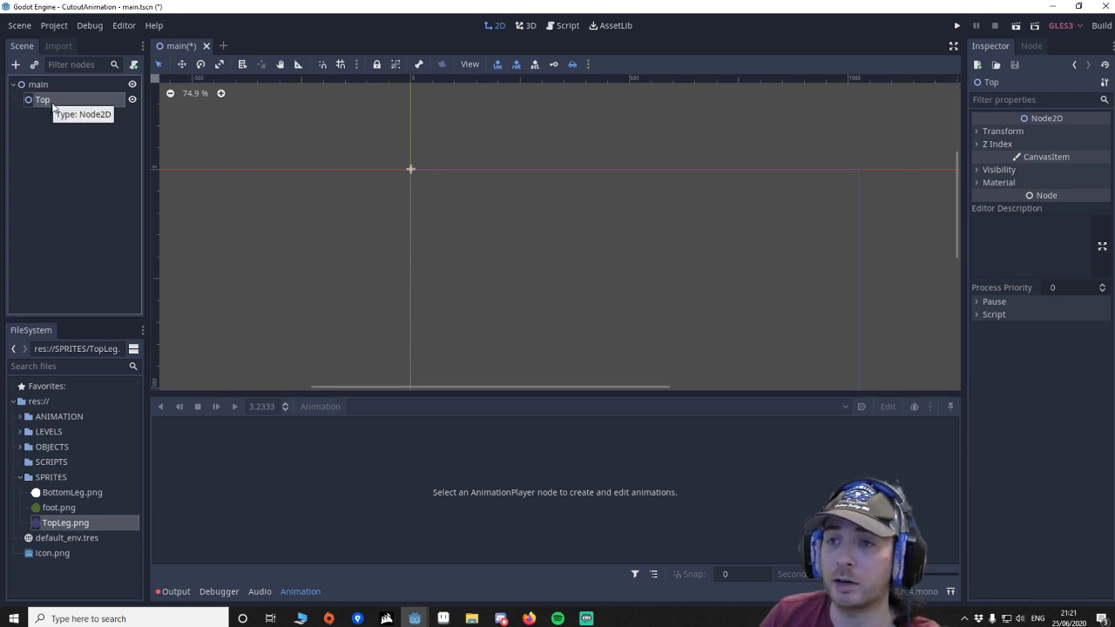
right_click(52, 103)
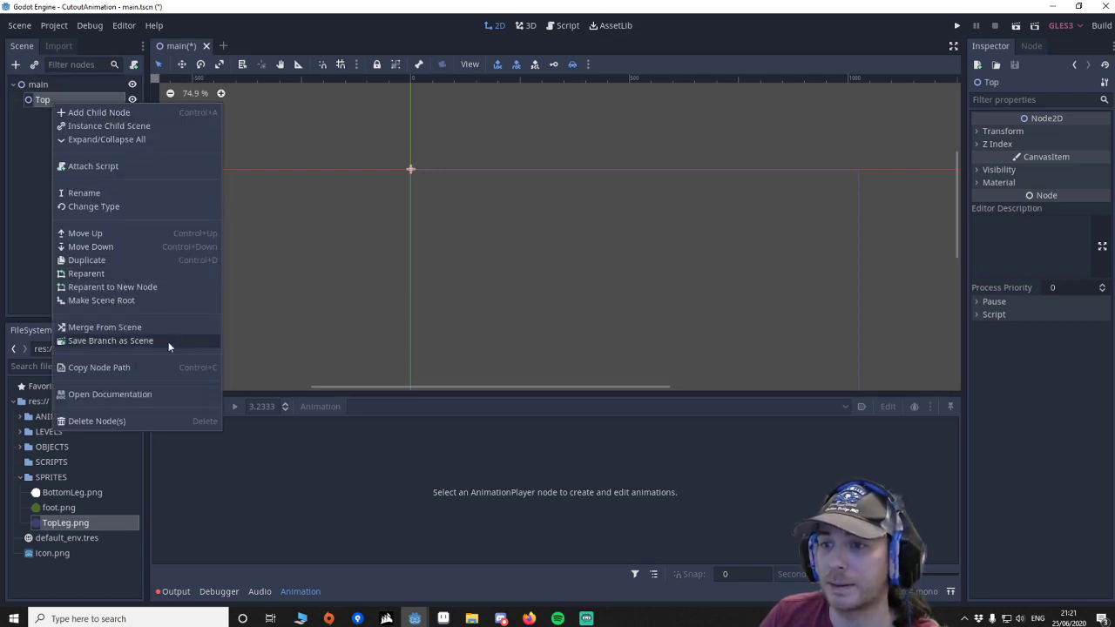
left_click(136, 342)
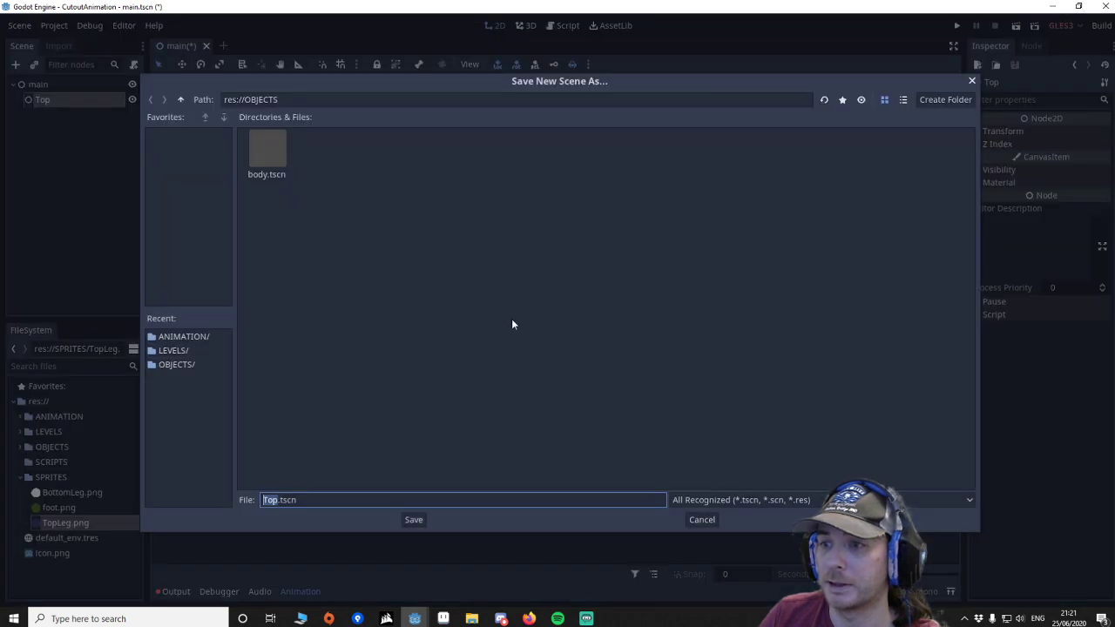
left_click(413, 521)
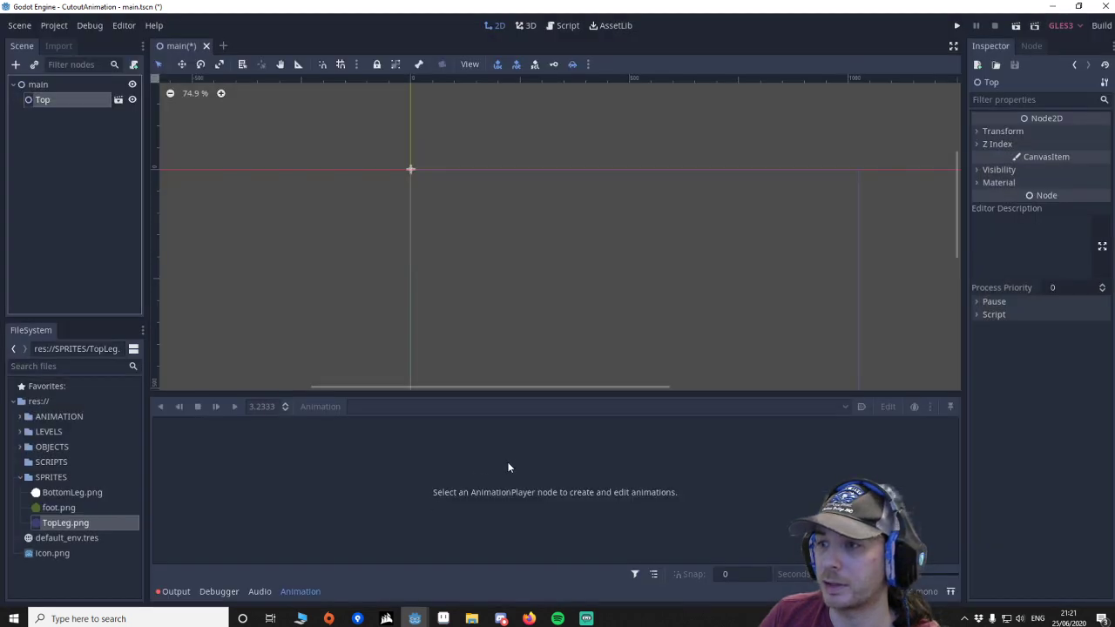
left_click(118, 101)
left_click(417, 184)
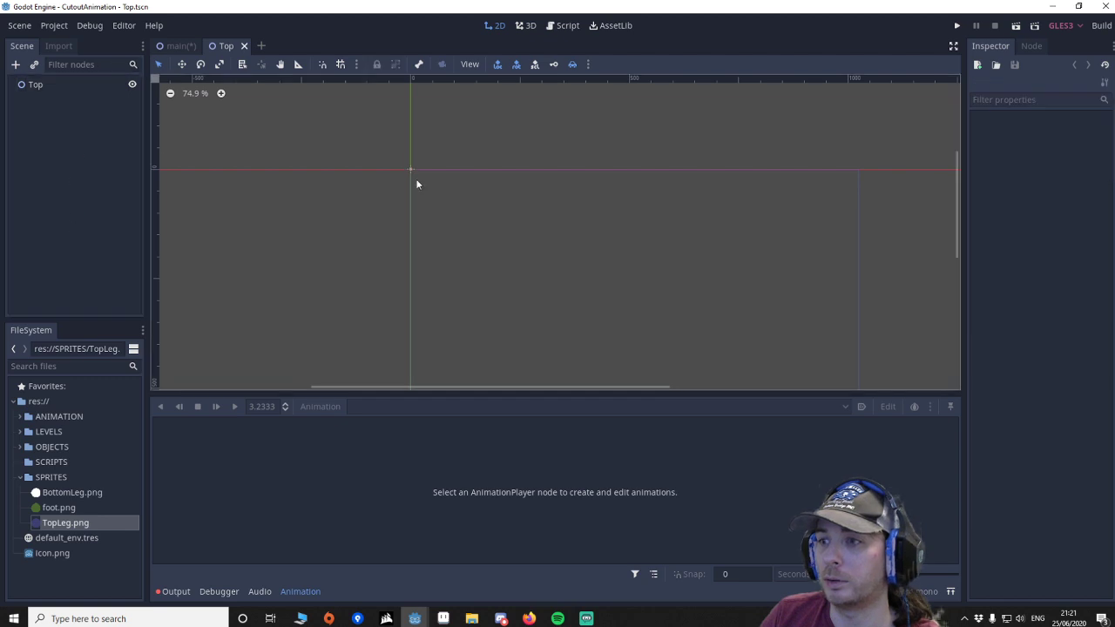
Place the TopLeg.png sprite under the Top node just below the origin and set its pivot at its upper end
middle_click_drag(454, 233, 447, 226)
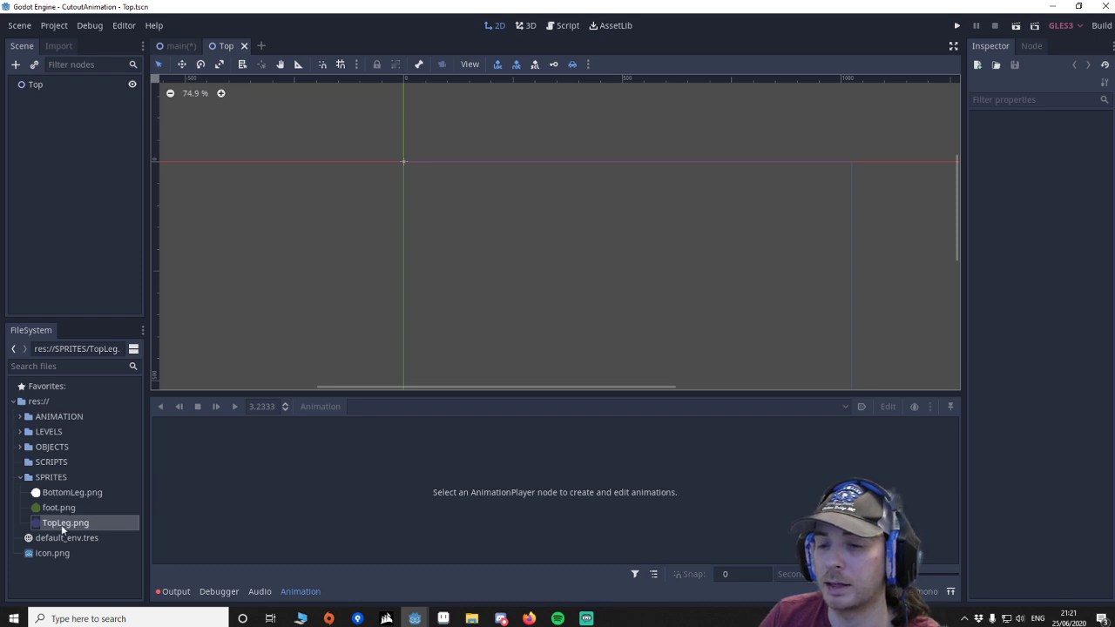
left_click_drag(61, 523, 407, 224)
scroll(404, 216, "up", 2)
scroll(402, 210, "up", 3)
left_click(409, 203)
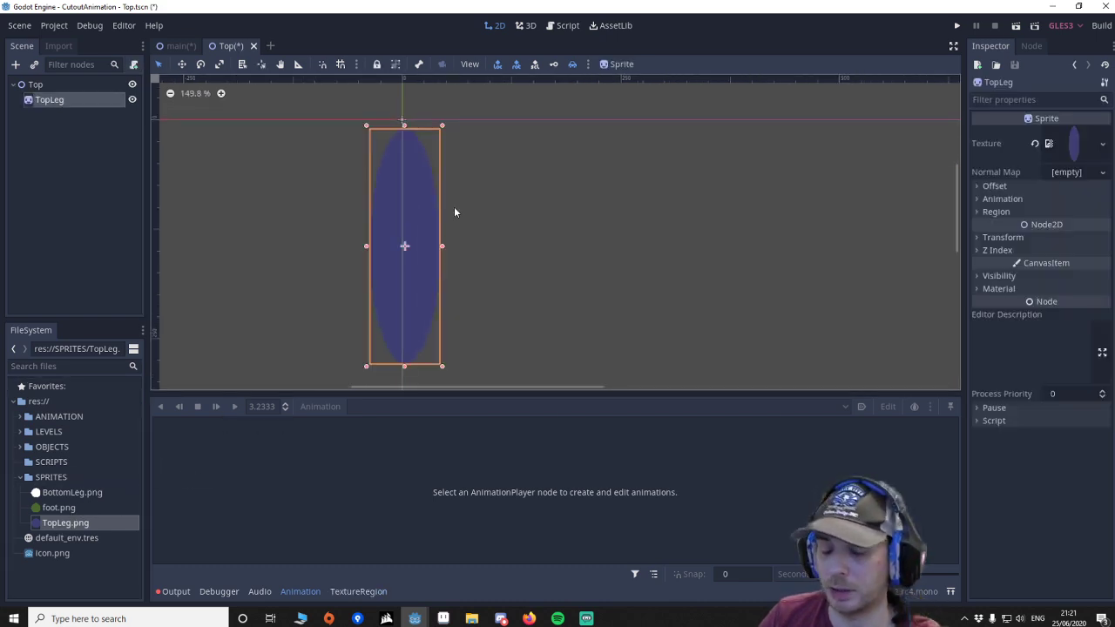
middle_click_drag(454, 206, 458, 318)
key("v")
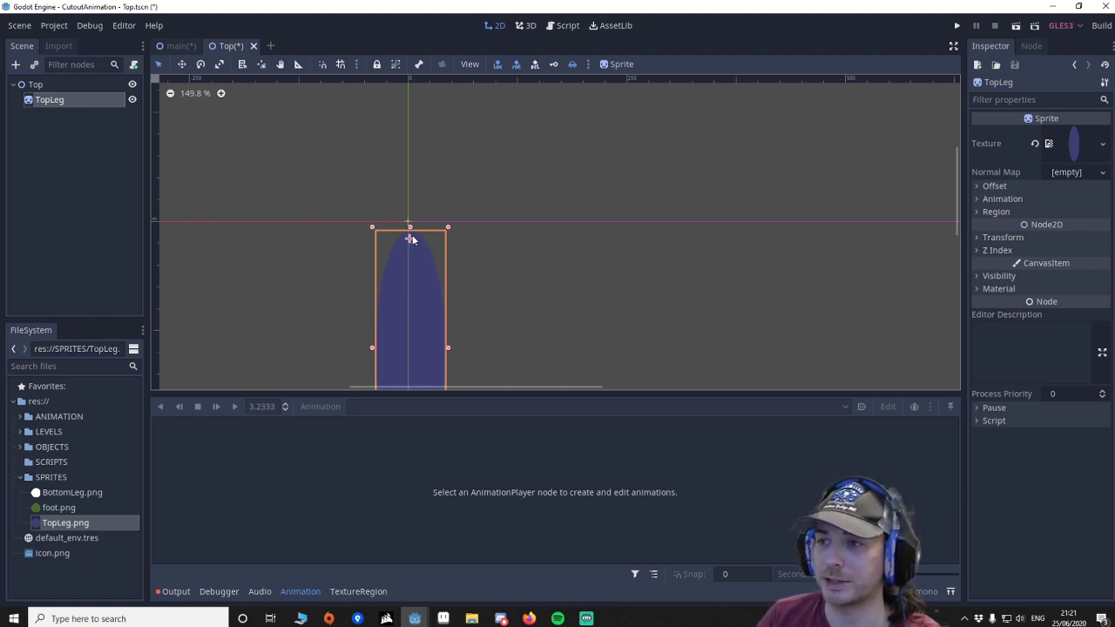
Add the BottomLeg.png sprite as a child of TopLeg at its lower end, with its pivot at the knee
middle_click_drag(530, 309, 521, 164)
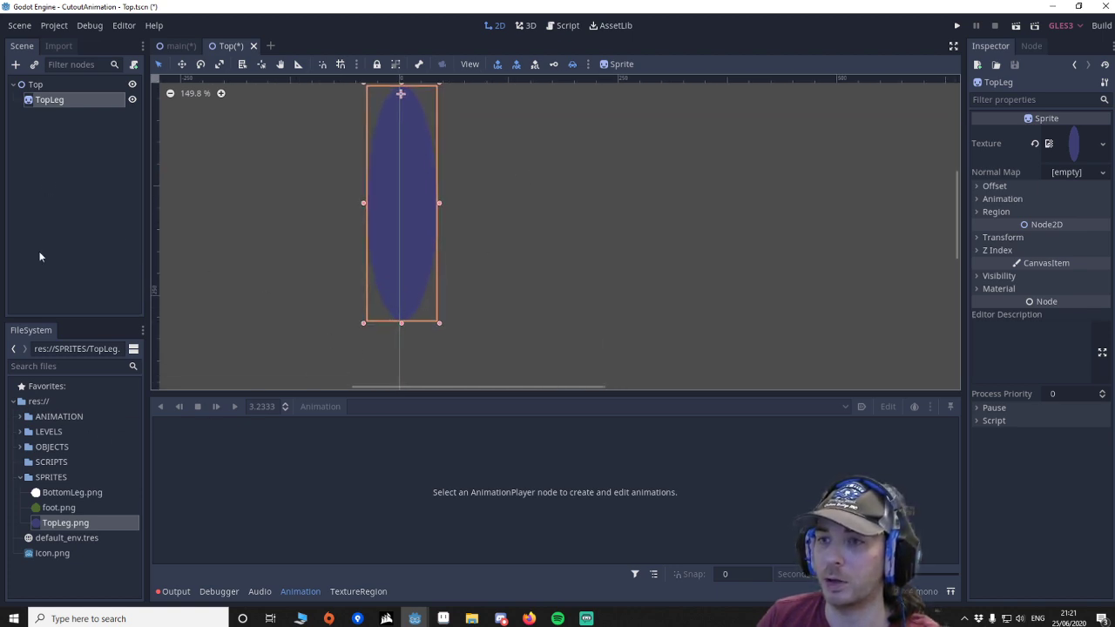
left_click(69, 493)
left_click_drag(68, 497, 406, 366)
left_click(407, 295)
left_click_drag(407, 295, 404, 303)
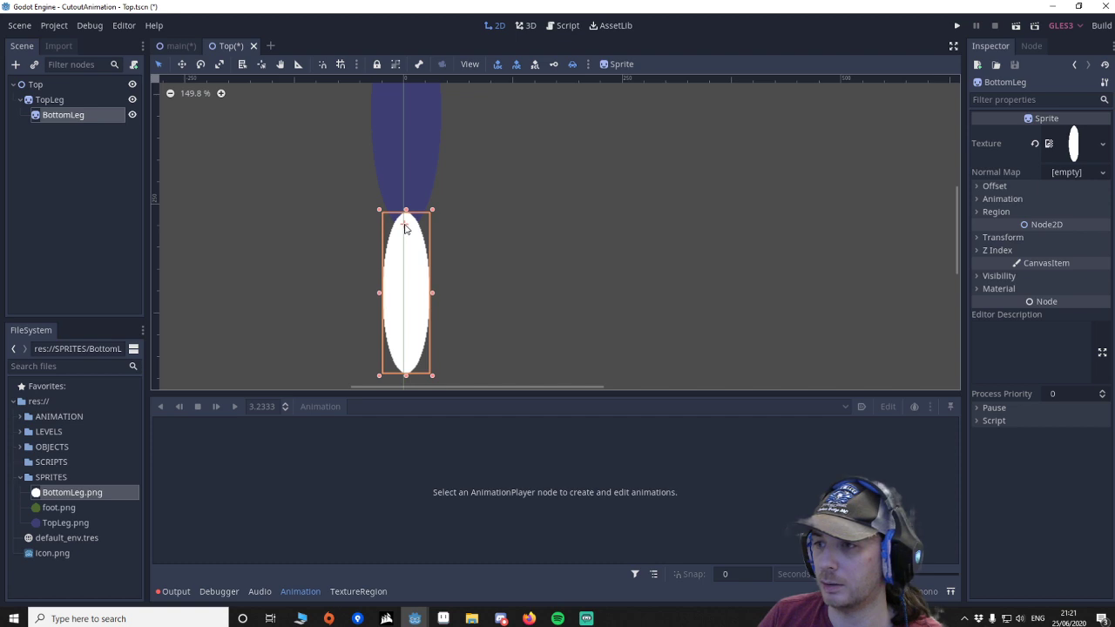
Add the foot.png sprite as a child of BottomLeg at its lower end and set its pivot at the heel
scroll(512, 299, "down", 2)
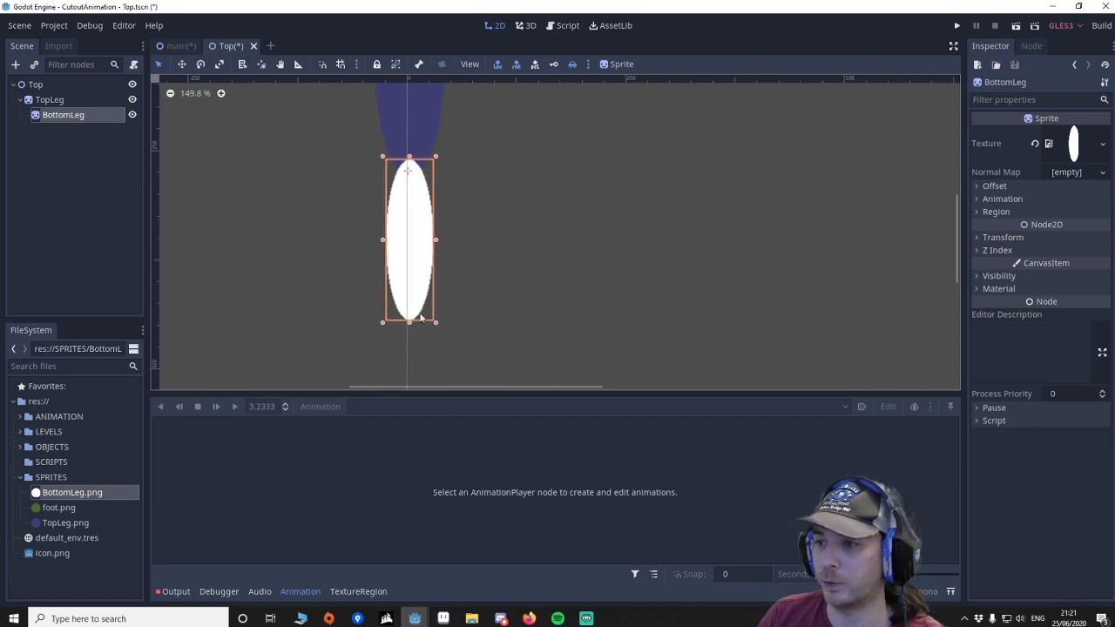
scroll(495, 318, "down", 1)
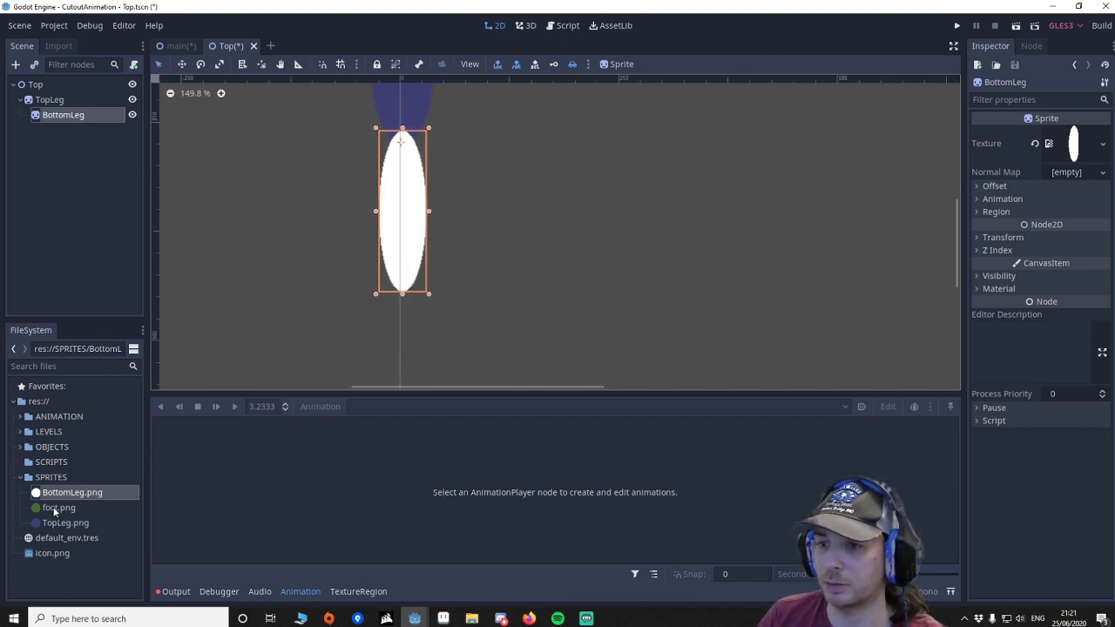
left_click_drag(54, 513, 436, 295)
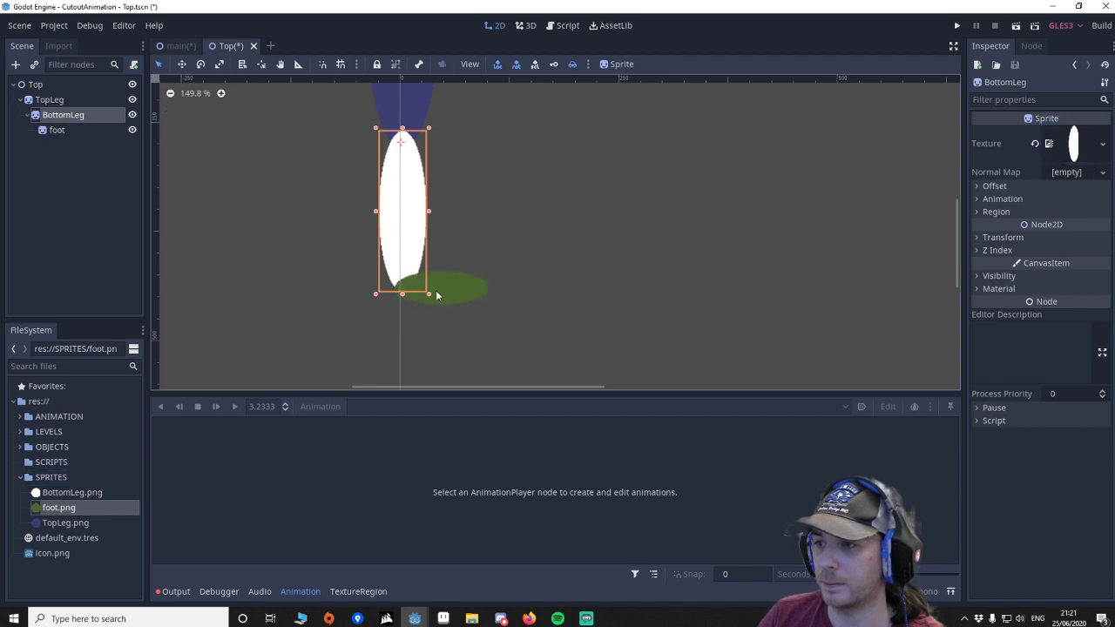
key("v")
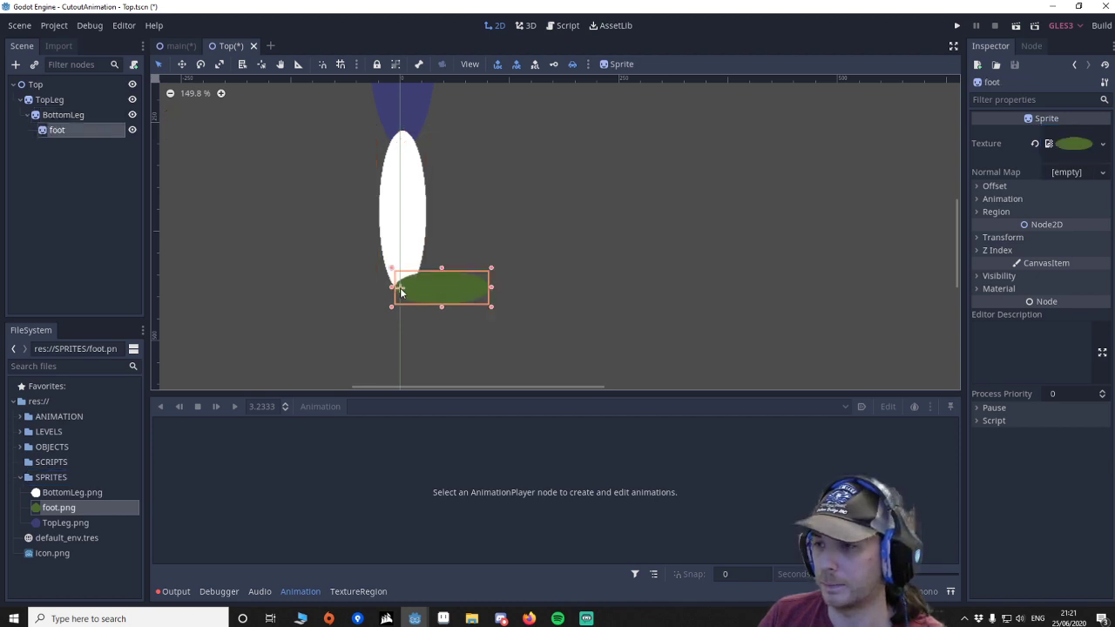
scroll(454, 285, "down", 4)
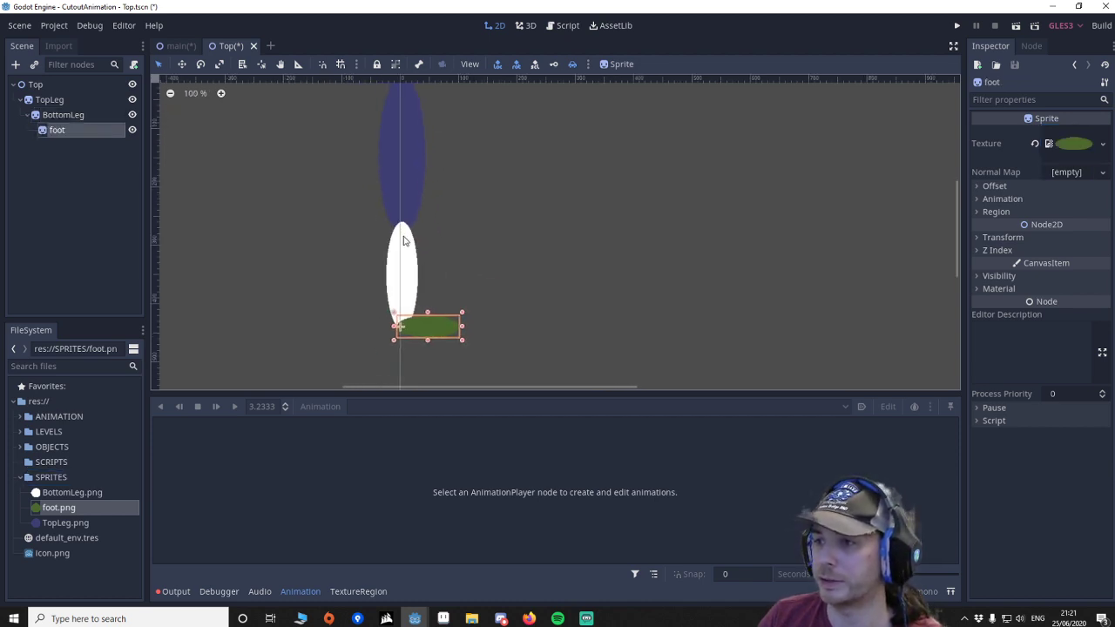
left_click(403, 242)
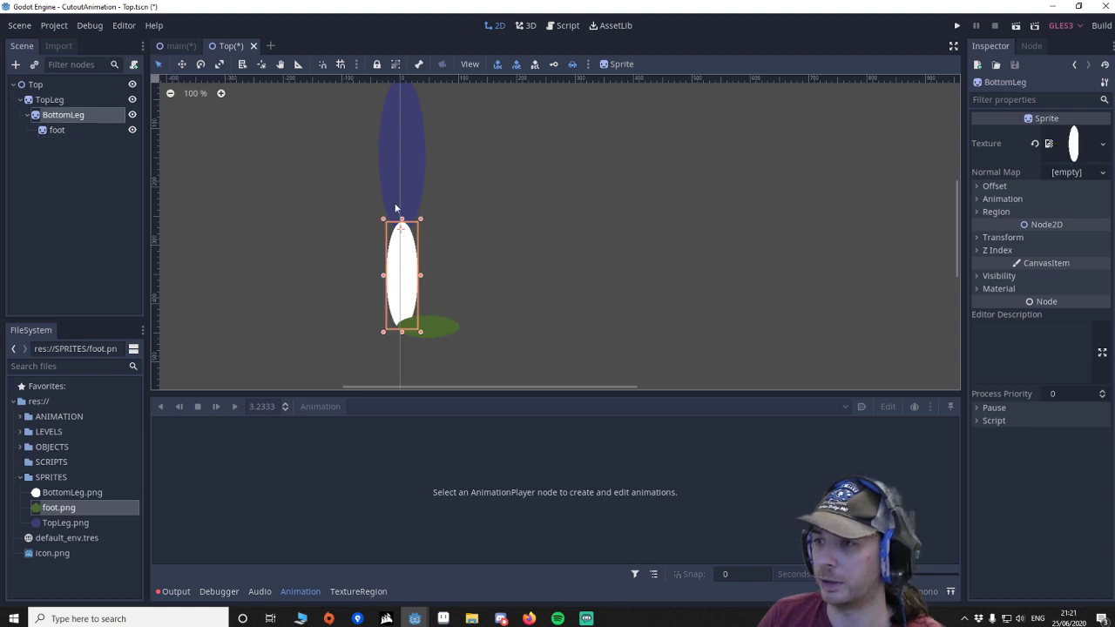
left_click(441, 325)
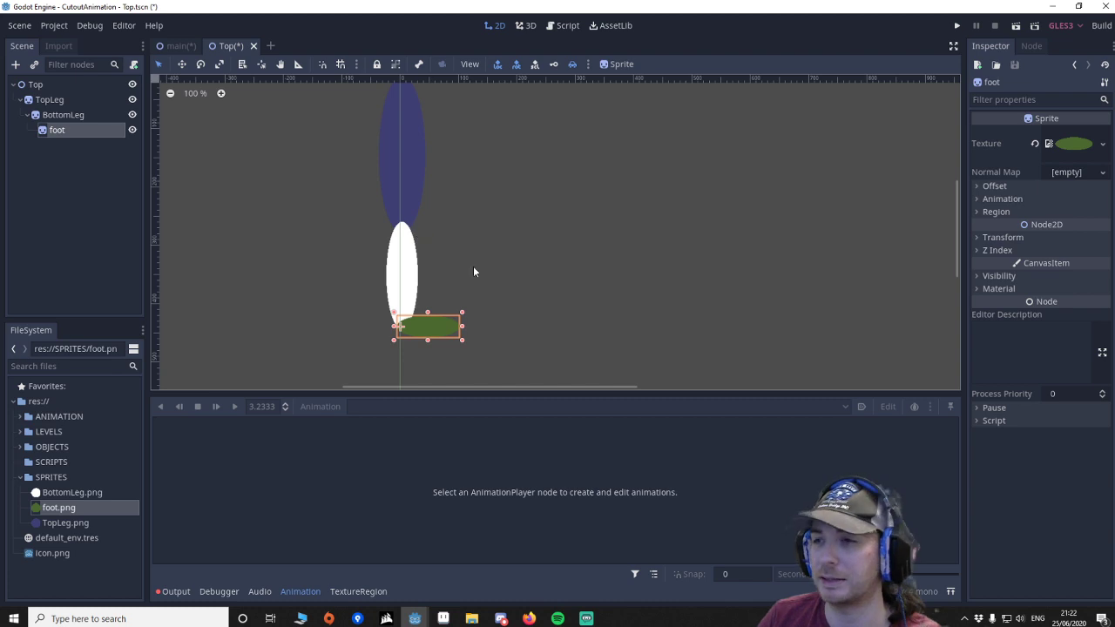
Try to make an IK chain from the TopLeg, BottomLeg and foot nodes, and make custom bones from the same nodes
scroll(483, 280, "down", 2)
middle_click_drag(490, 233, 498, 282)
scroll(495, 303, "up", 2)
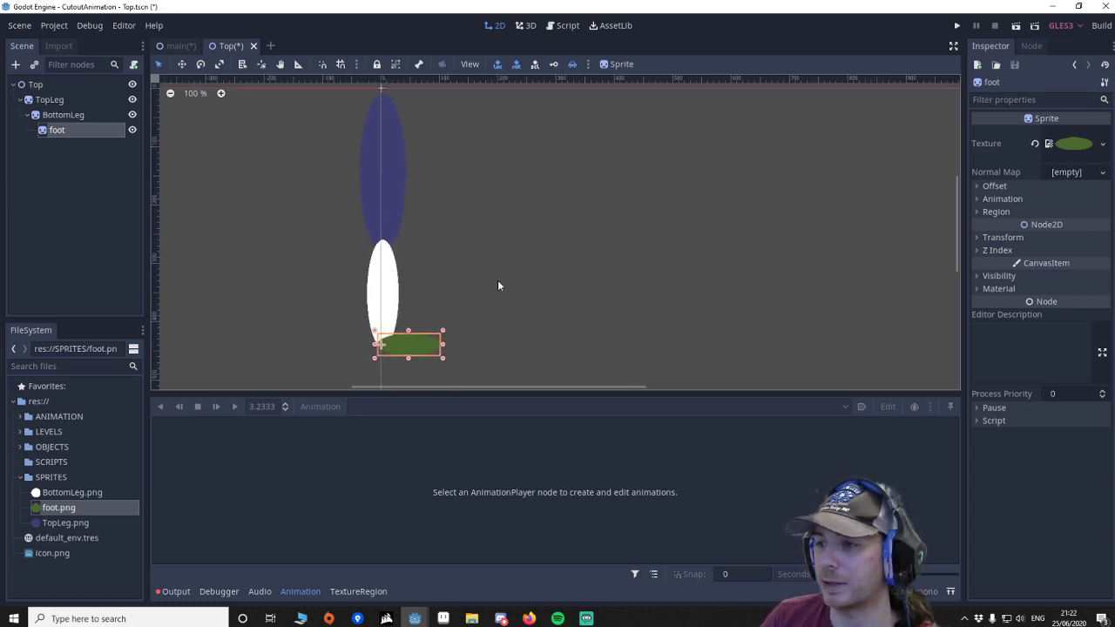
scroll(497, 285, "down", 1)
left_click(43, 102)
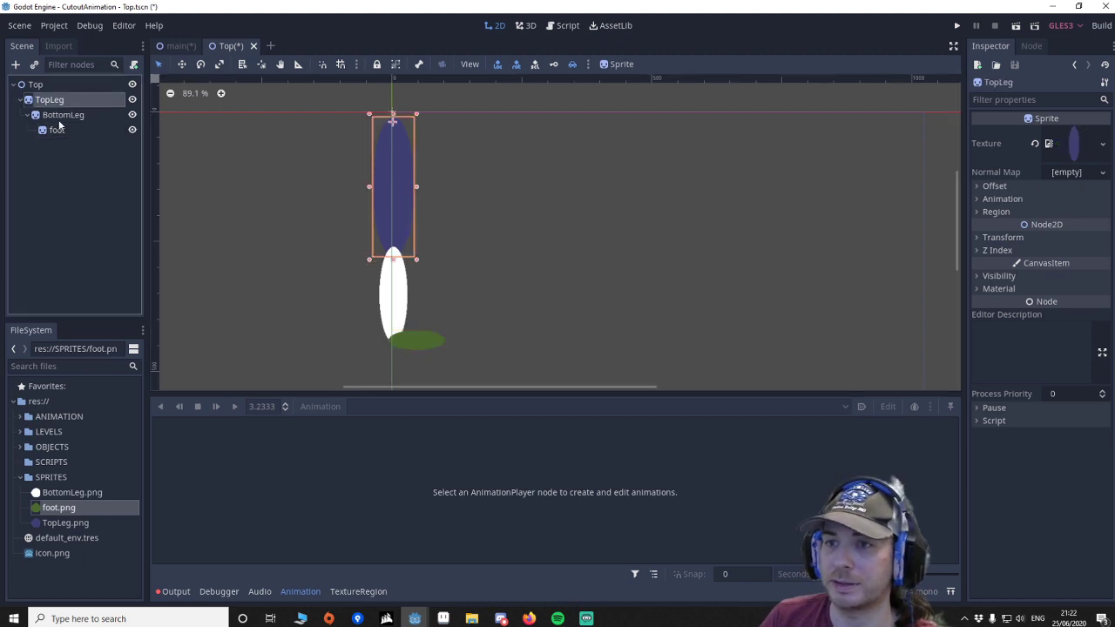
left_click(56, 116)
left_click(46, 101)
left_click(57, 132, "shift")
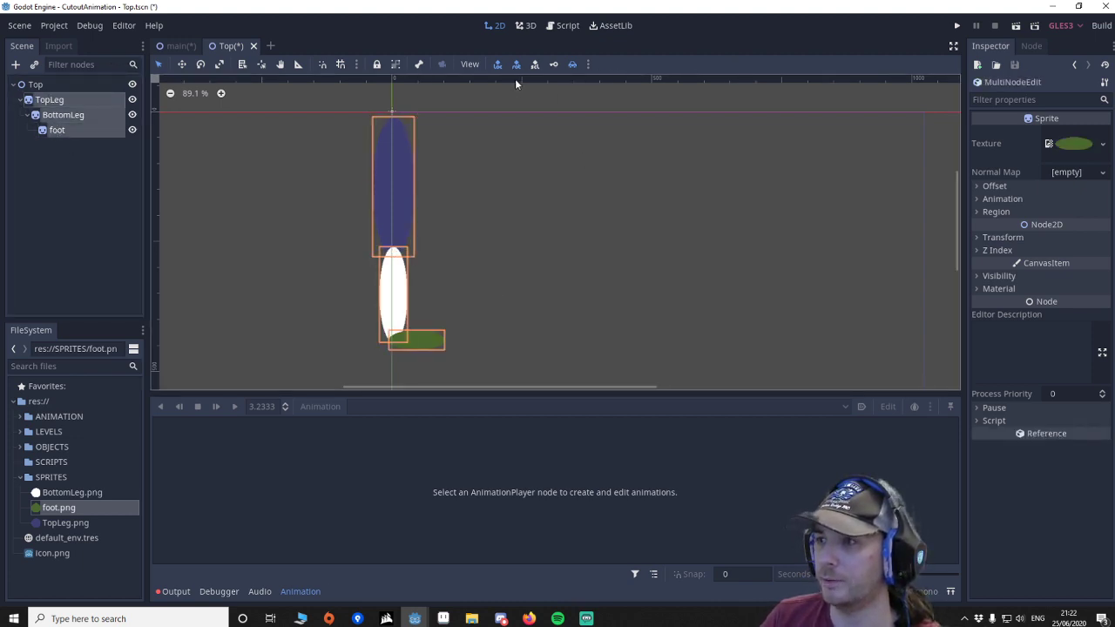
left_click(419, 65)
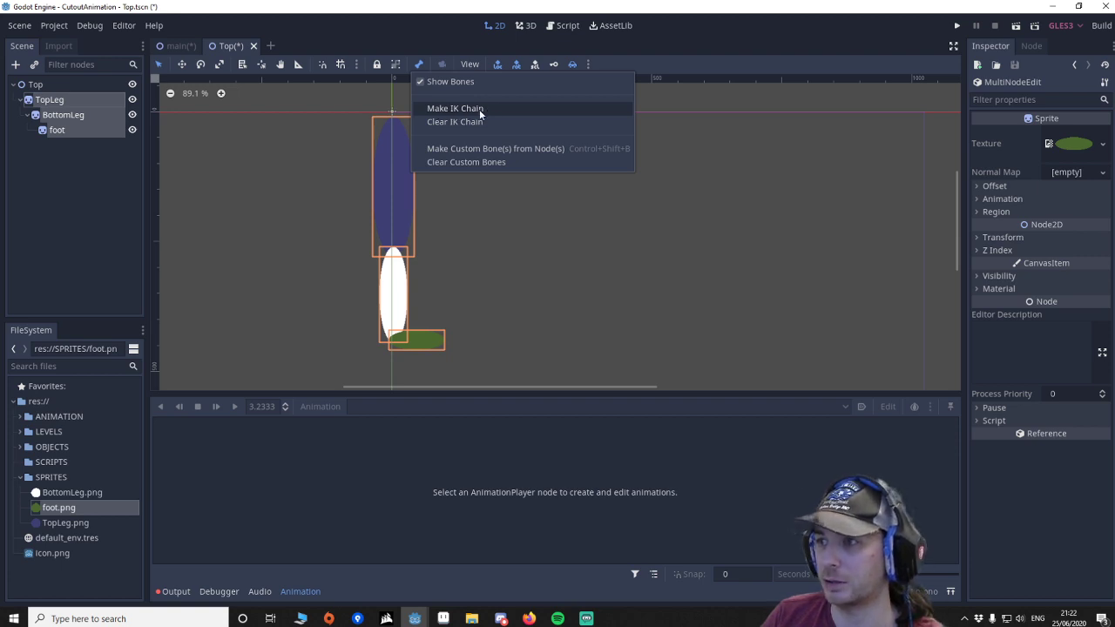
left_click(480, 109)
left_click(421, 65)
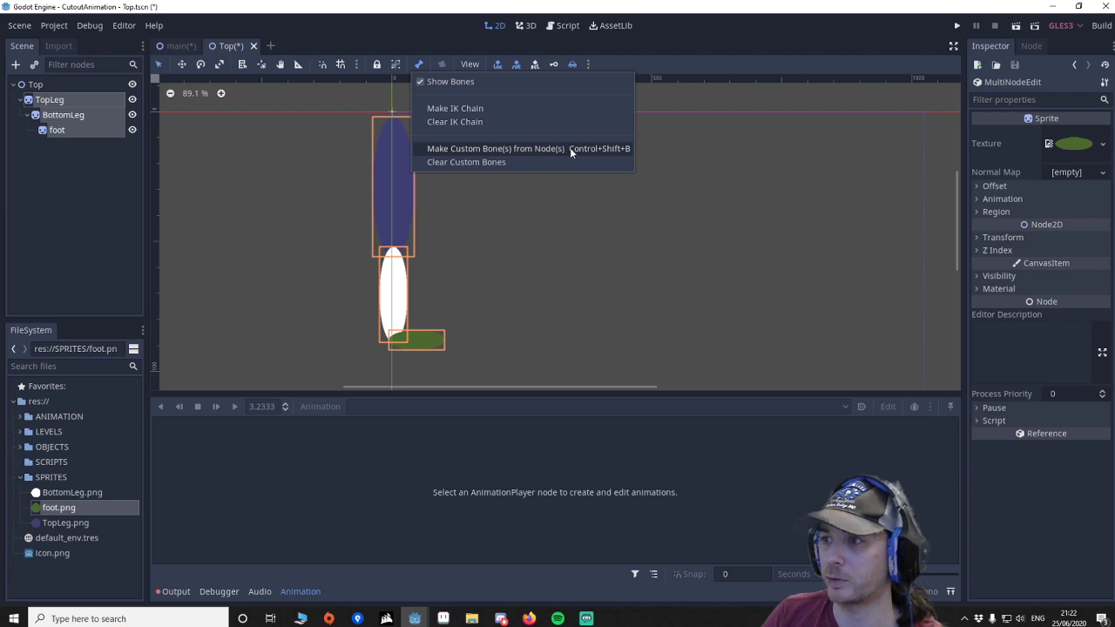
left_click(546, 149)
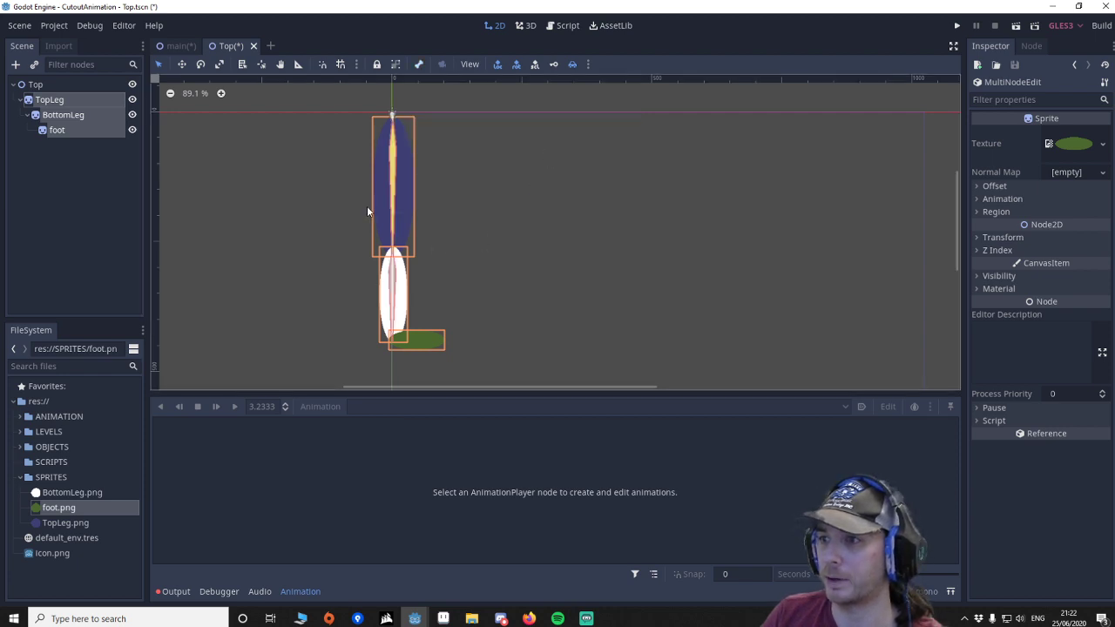
left_click(501, 252)
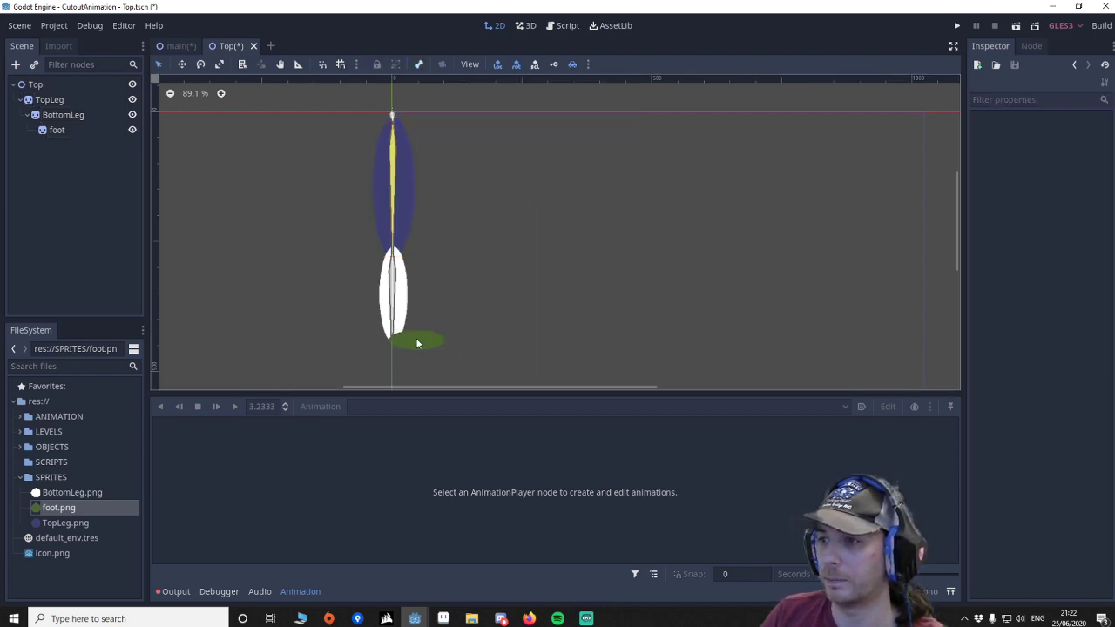
Bend the leg by its foot, duplicate the whole TopLeg chain, and move one of the two legs a short distance to the right
mouse_move(416, 344)
left_mouse_down()
mouse_move(584, 228)
mouse_move(383, 288)
mouse_move(261, 287)
mouse_move(575, 344)
mouse_move(388, 228)
mouse_move(550, 304)
mouse_move(543, 236)
mouse_move(405, 338)
left_mouse_up()
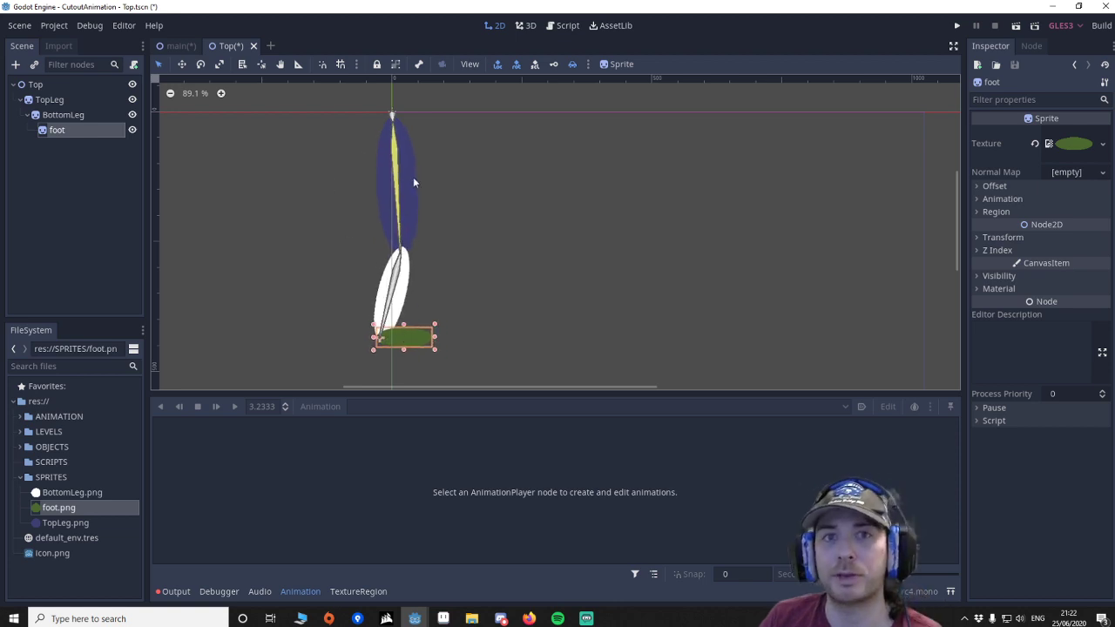
left_click(52, 100, "shift")
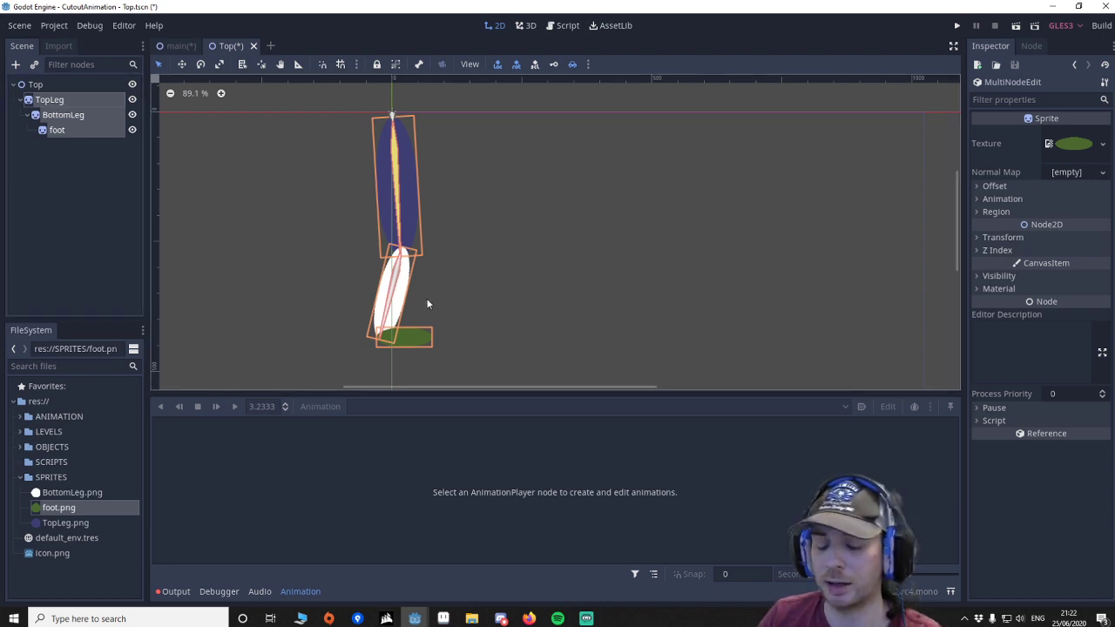
key("ctrl+d")
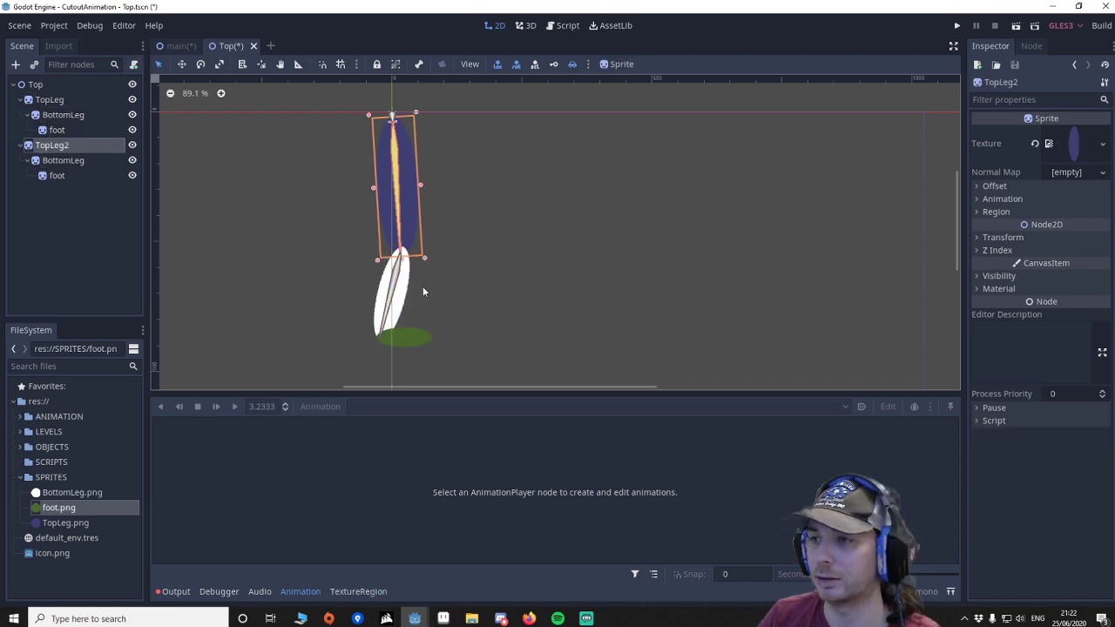
left_click_drag(398, 185, 439, 184)
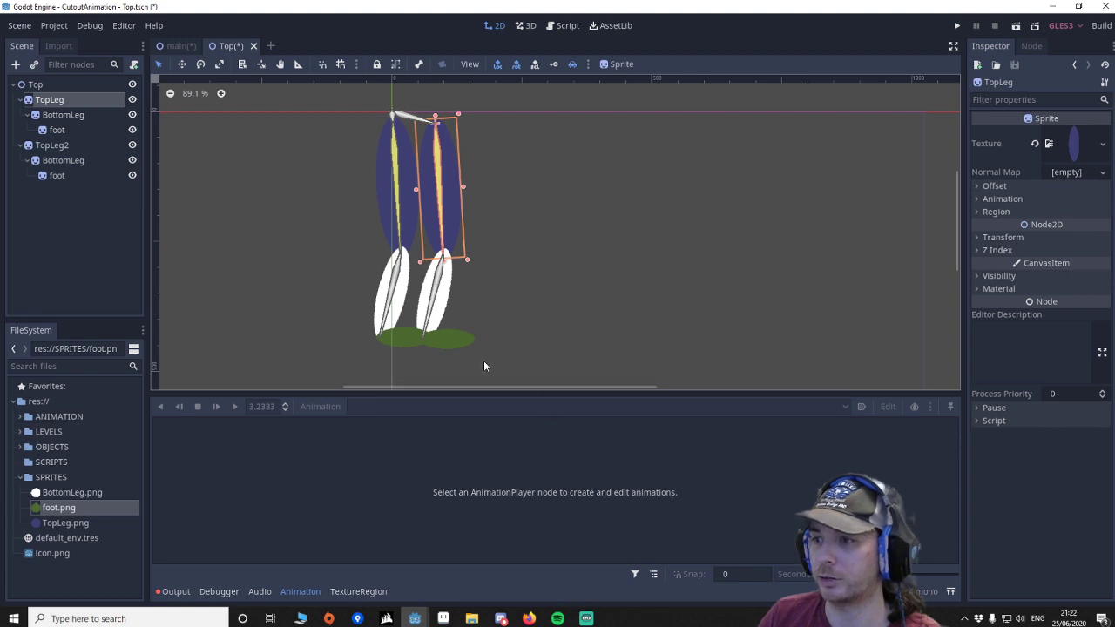
Test the IK on both legs by their feet, leaving the right-hand leg angled slightly forward
left_click_drag(453, 340, 525, 311)
left_click_drag(409, 338, 430, 362)
left_click_drag(519, 315, 468, 335)
Darken the TopLeg, BottomLeg and foot sprites of the right-hand leg with a grey Modulate color
left_click(446, 202)
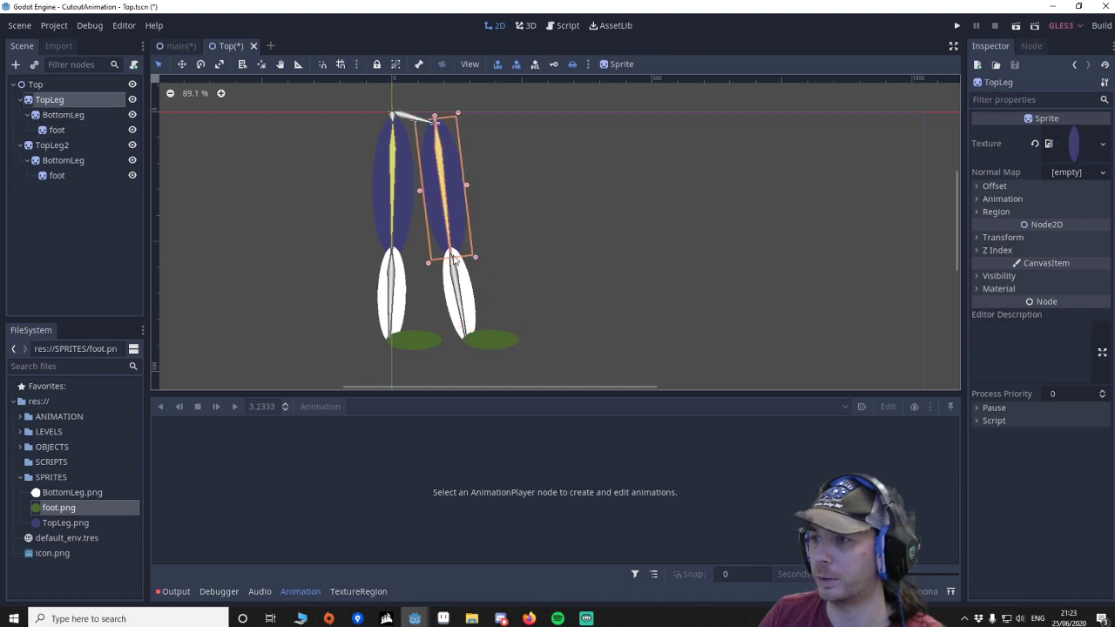
left_click(455, 274, "shift")
left_click(500, 347, "shift")
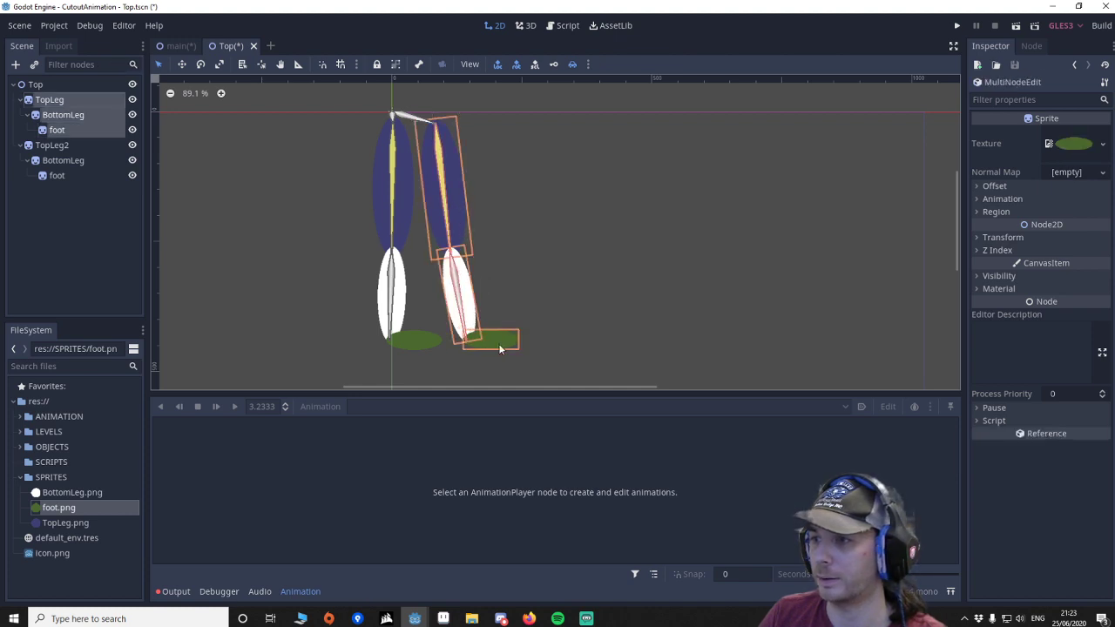
left_click(1000, 289)
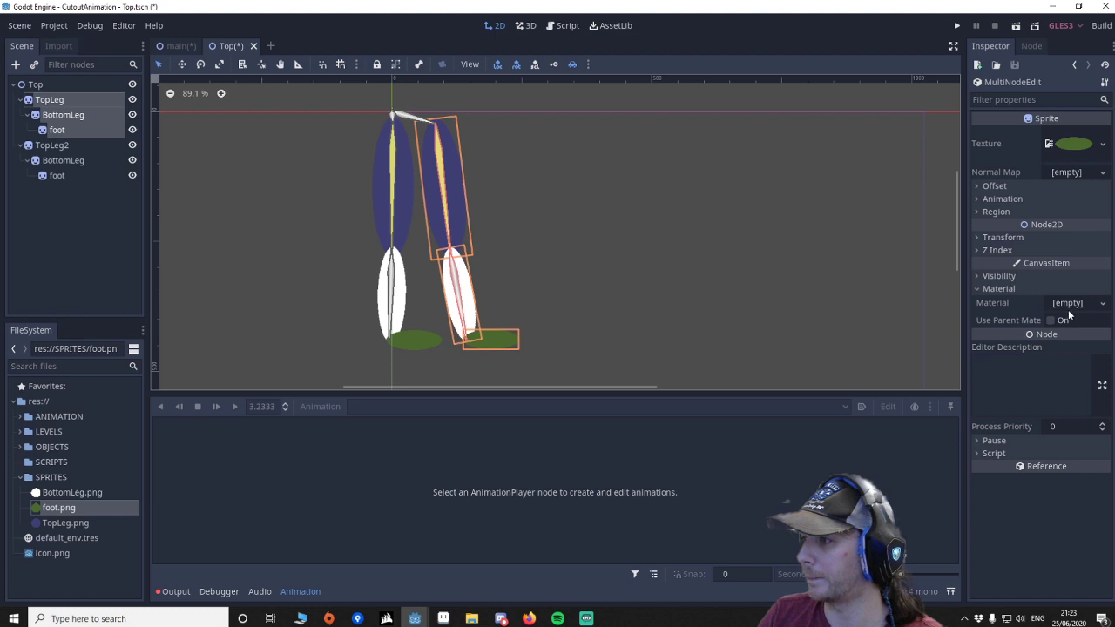
left_click(999, 275)
left_click(1072, 307)
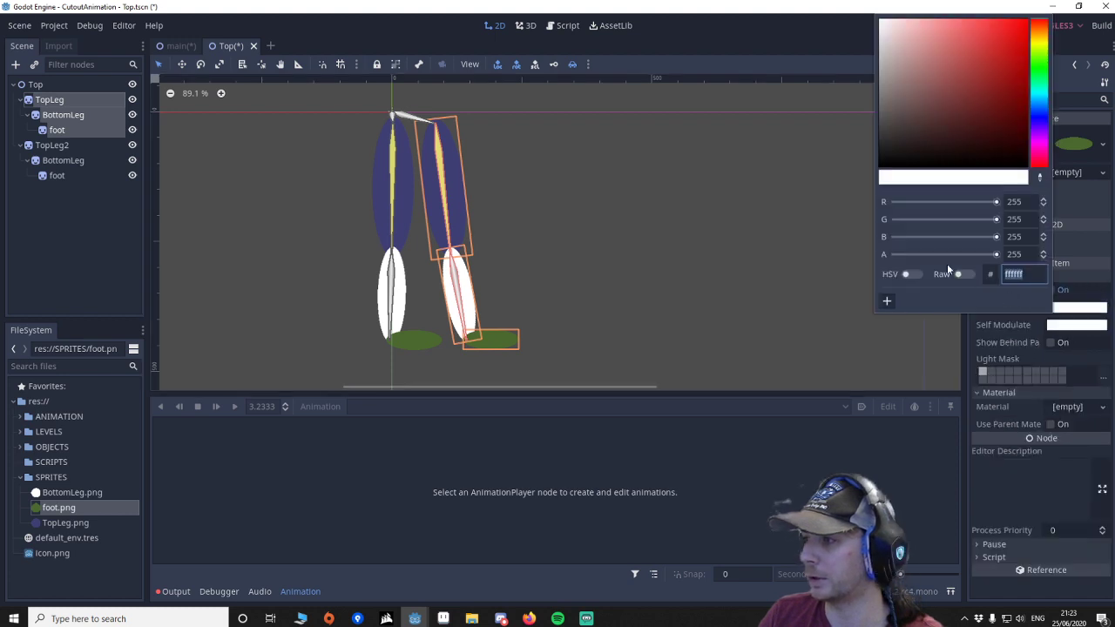
mouse_move(891, 85)
left_mouse_down()
mouse_move(865, 57)
mouse_move(877, 68)
left_mouse_up()
left_click(684, 220)
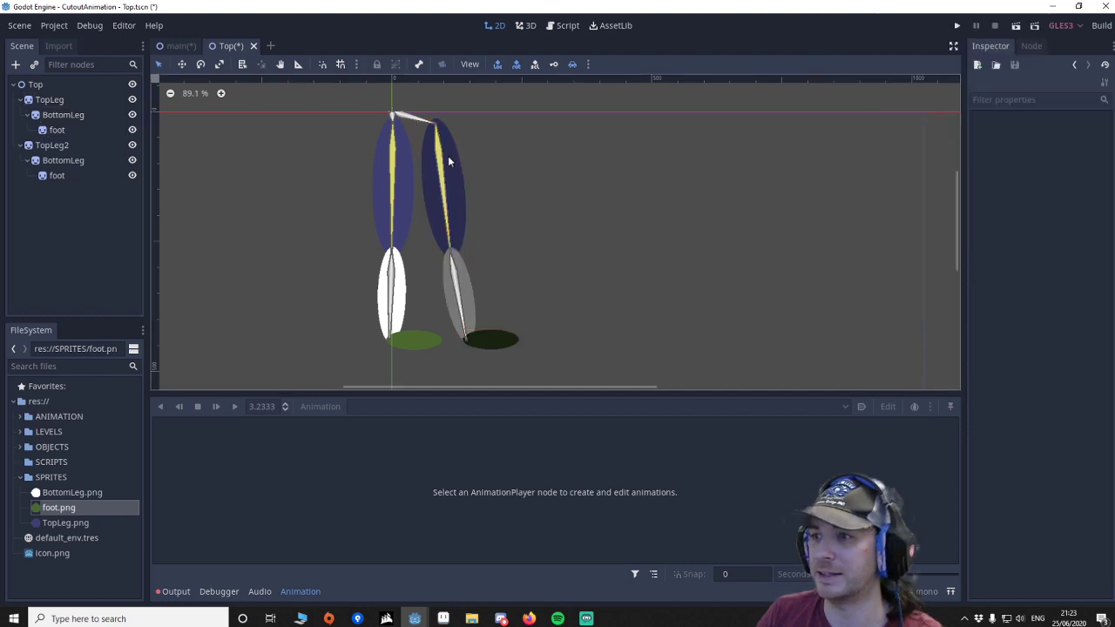
Move the TopLeg and TopLeg2 legs together so their hips overlap at the origin
left_click_drag(446, 157, 408, 150)
left_click_drag(412, 150, 393, 153)
scroll(529, 296, "down", 1)
middle_click_drag(532, 300, 572, 310)
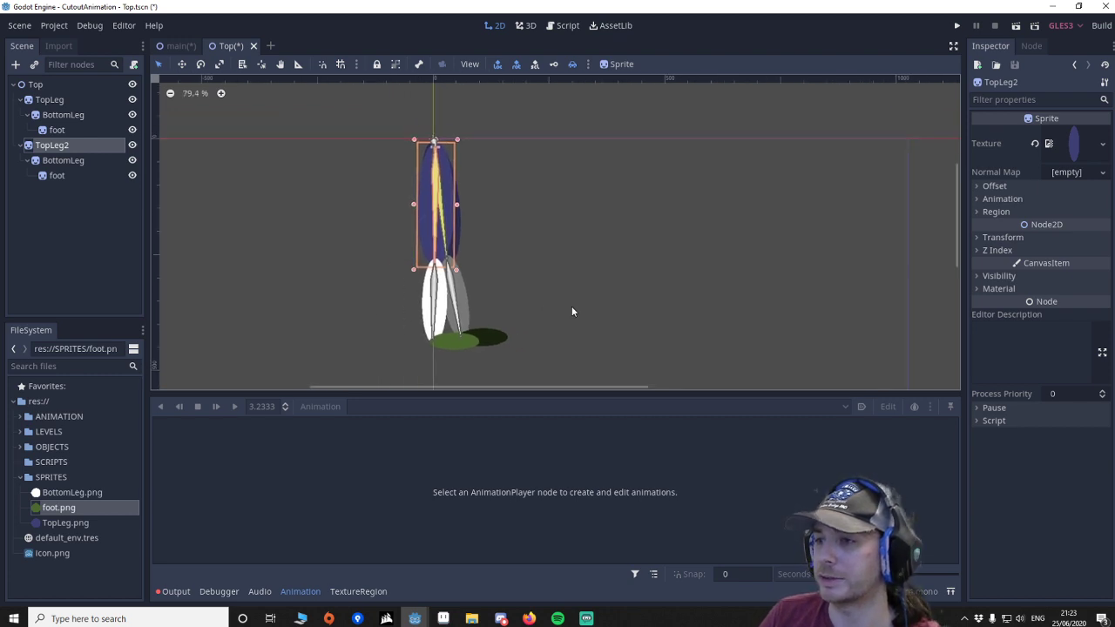
left_click(40, 231)
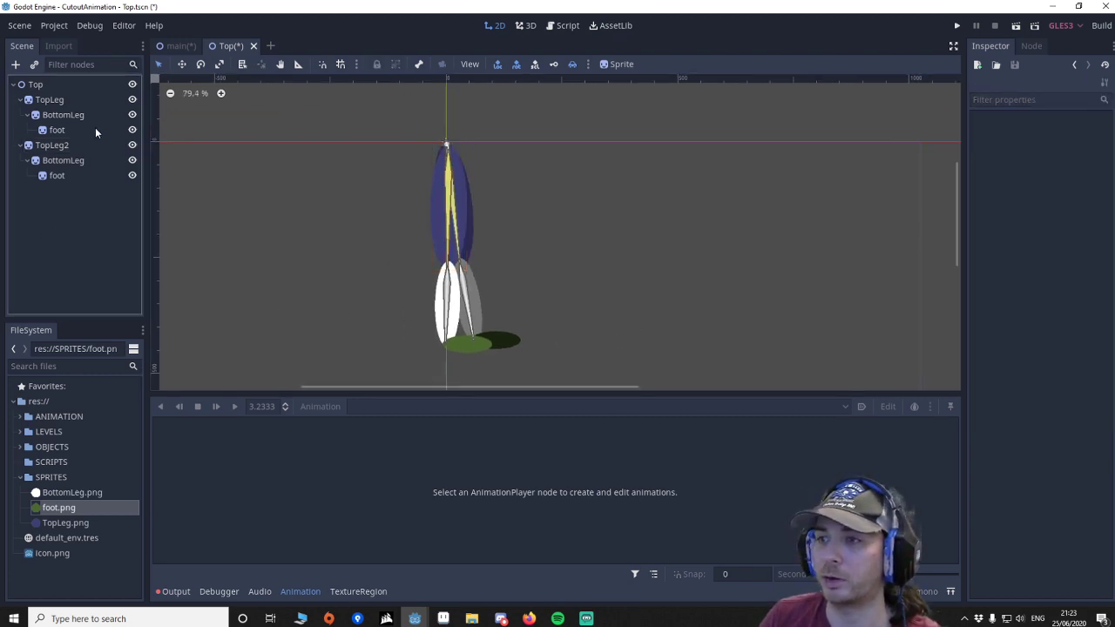
Add an AnimationPlayer node as a child of the Top node
left_click(32, 85)
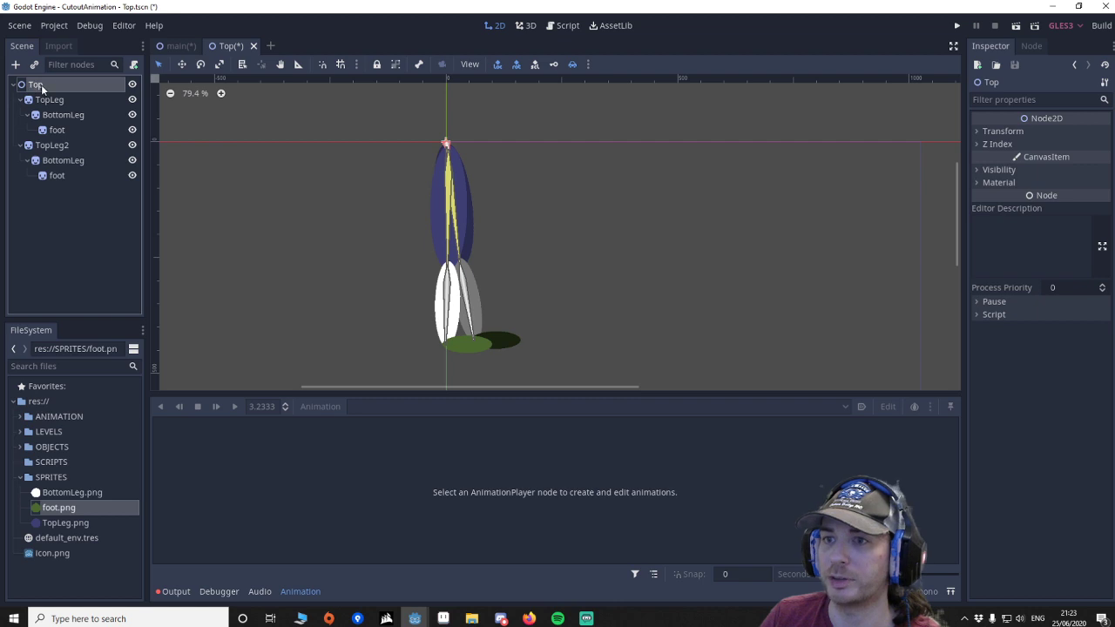
right_click(42, 87)
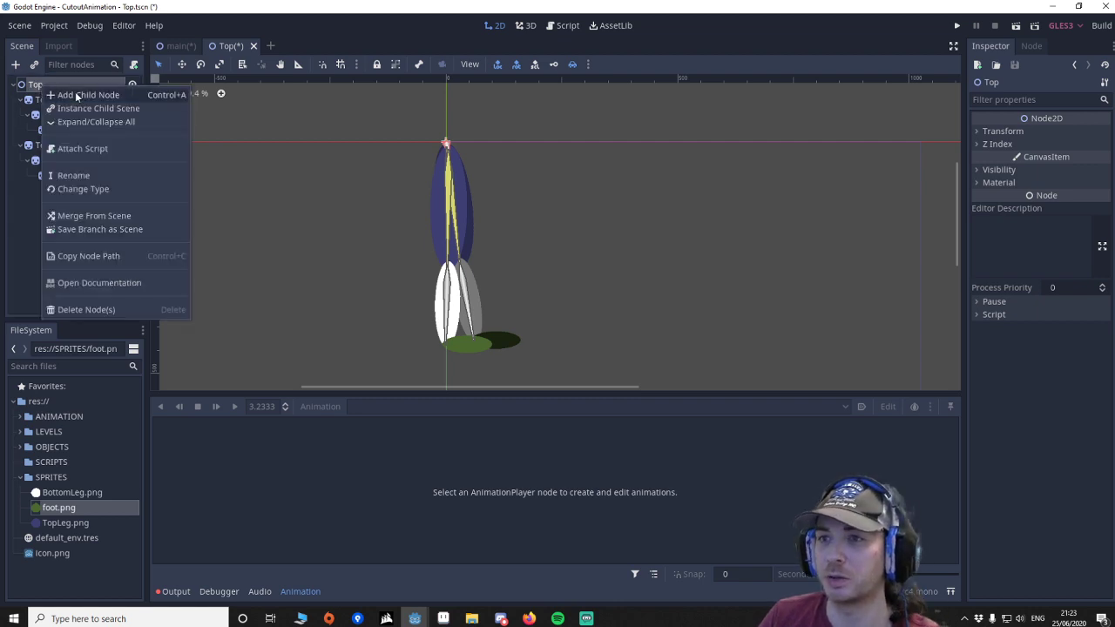
left_click(94, 100)
type("animationpl")
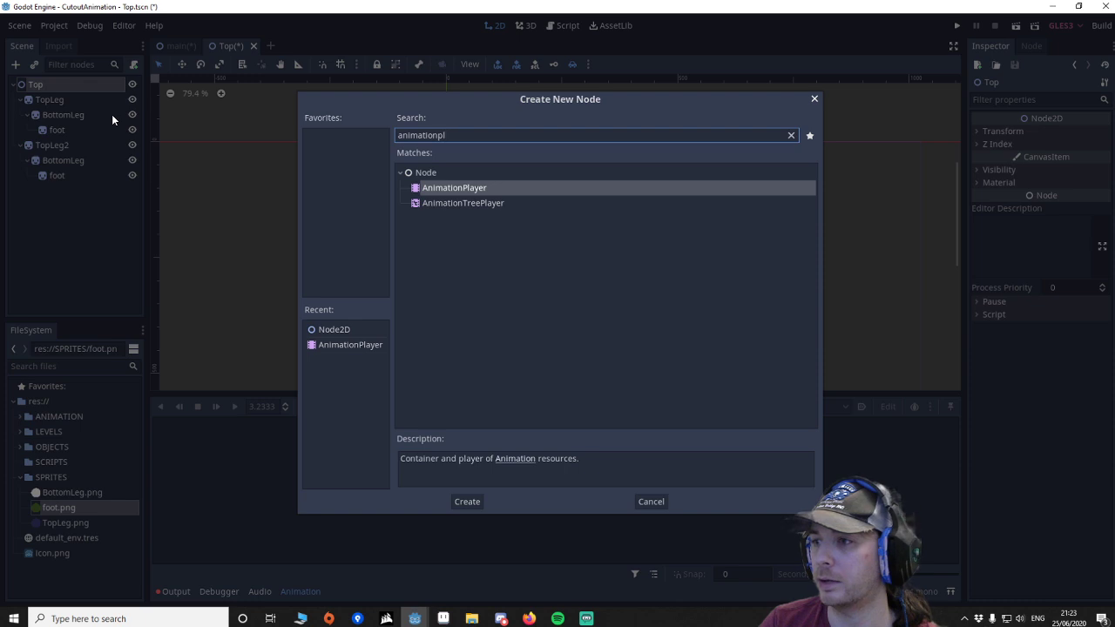
key("Return")
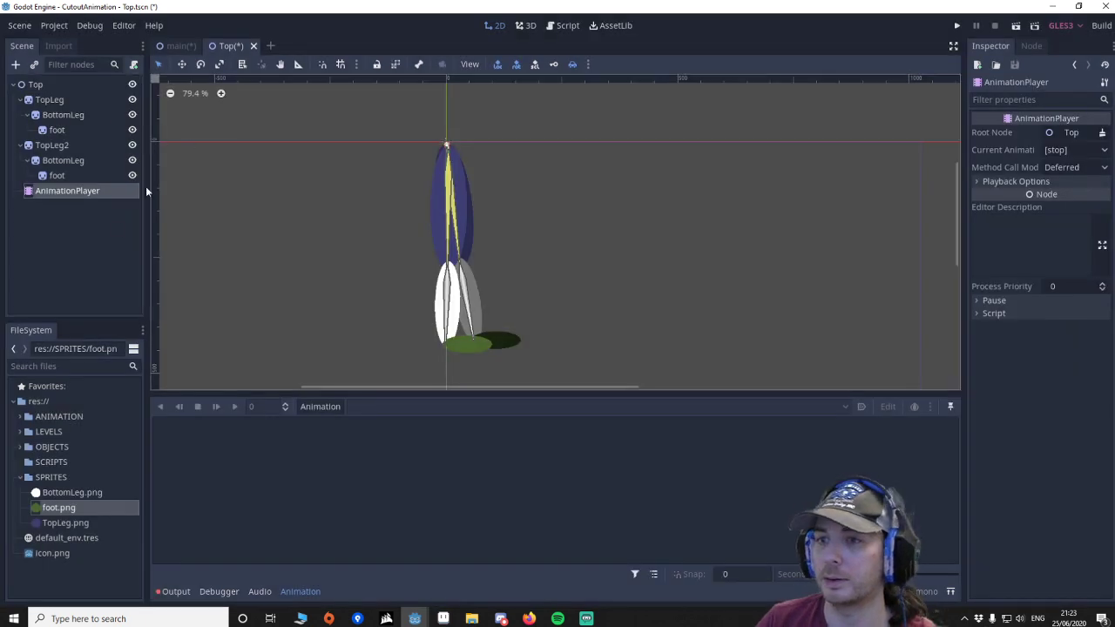
Create a new animation named IDLE in the AnimationPlayer
left_click(317, 409)
left_click(322, 397)
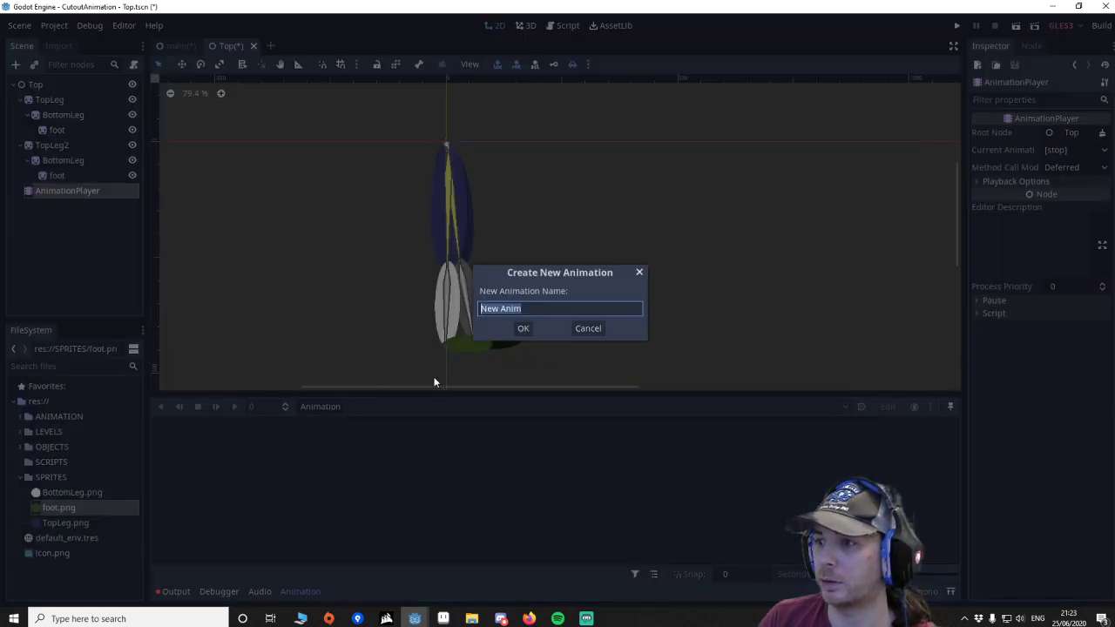
type("IDLE")
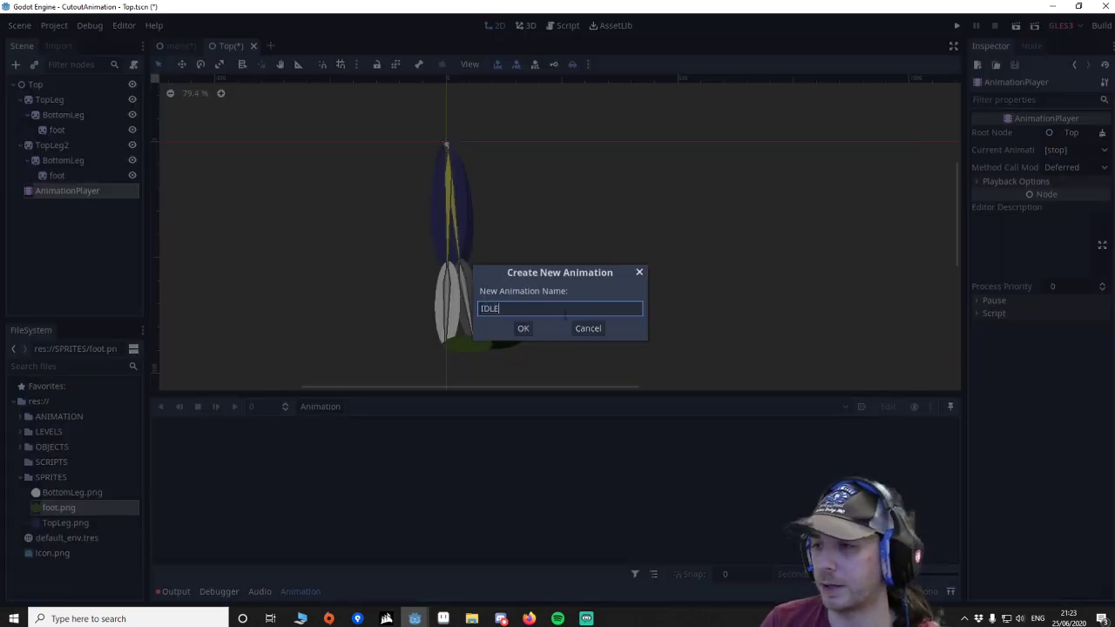
key("Return")
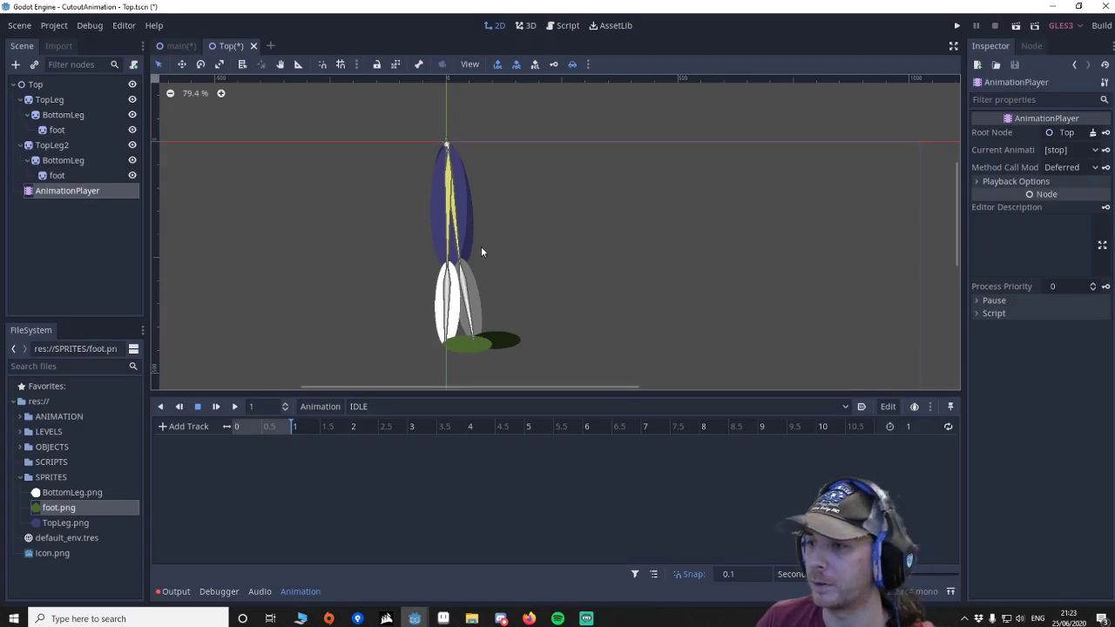
Pose both legs close together in a near-upright stance, with the dark foot slightly ahead of the light one
left_click_drag(461, 347, 509, 342)
left_click_drag(474, 231, 478, 231)
left_click_drag(510, 341, 488, 343)
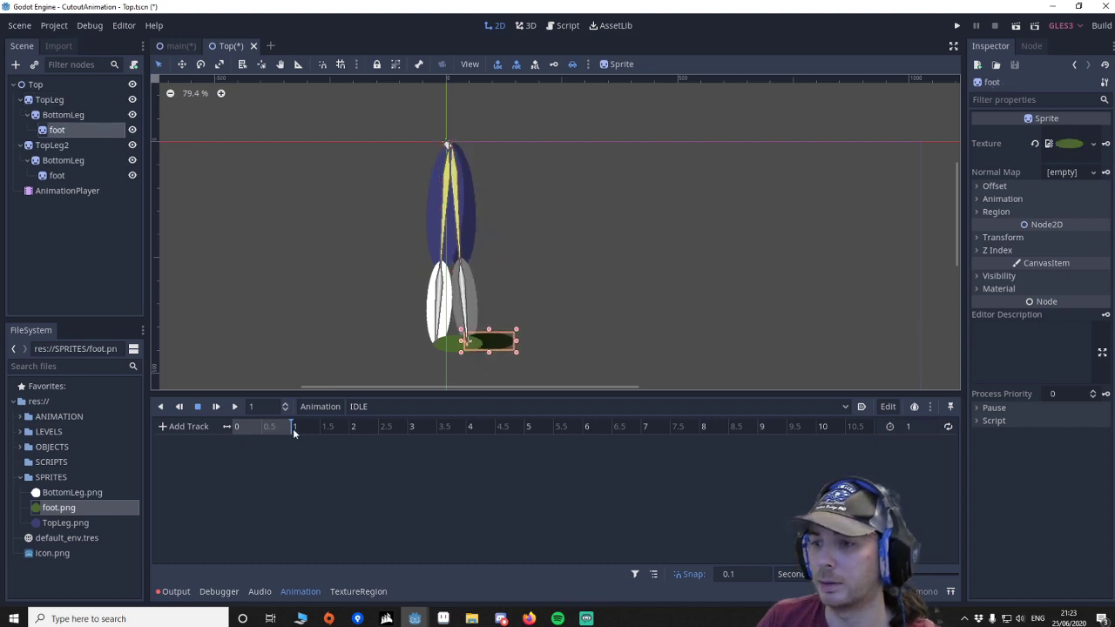
Key the position and rotation of all six leg sprites at 0 seconds, creating new tracks without Bezier curves
left_click_drag(294, 428, 198, 429)
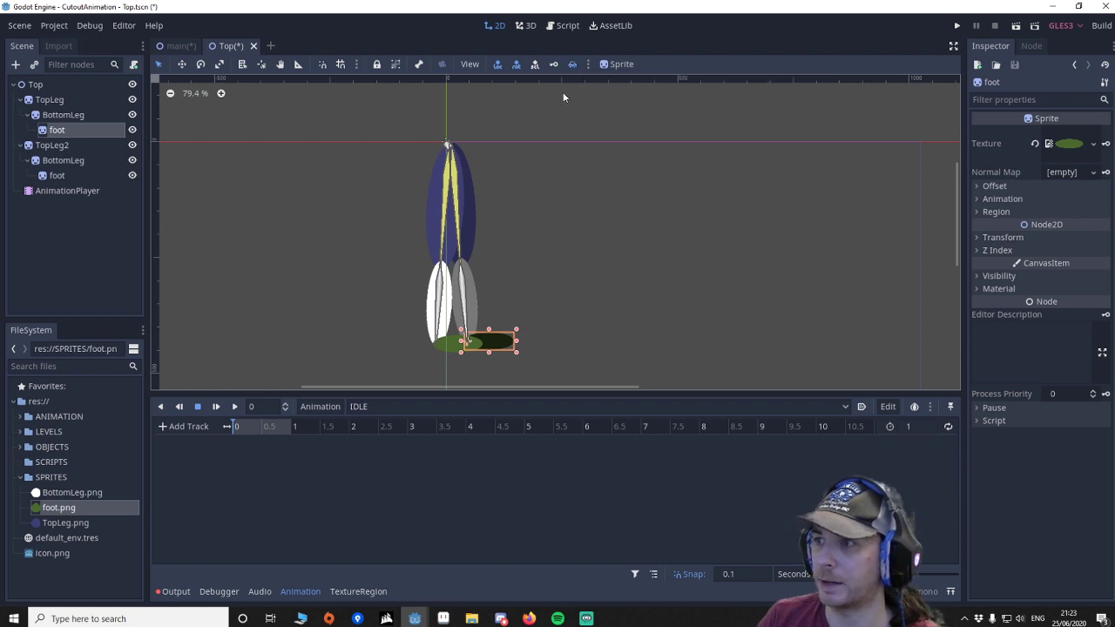
left_click(48, 99)
left_click(57, 175, "shift")
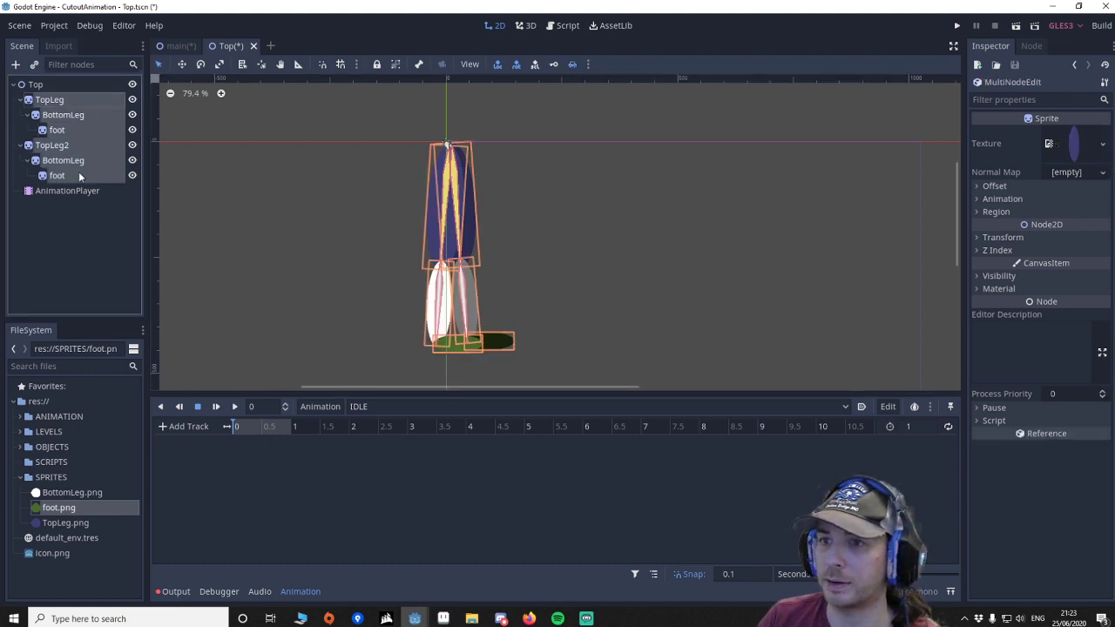
left_click(555, 66)
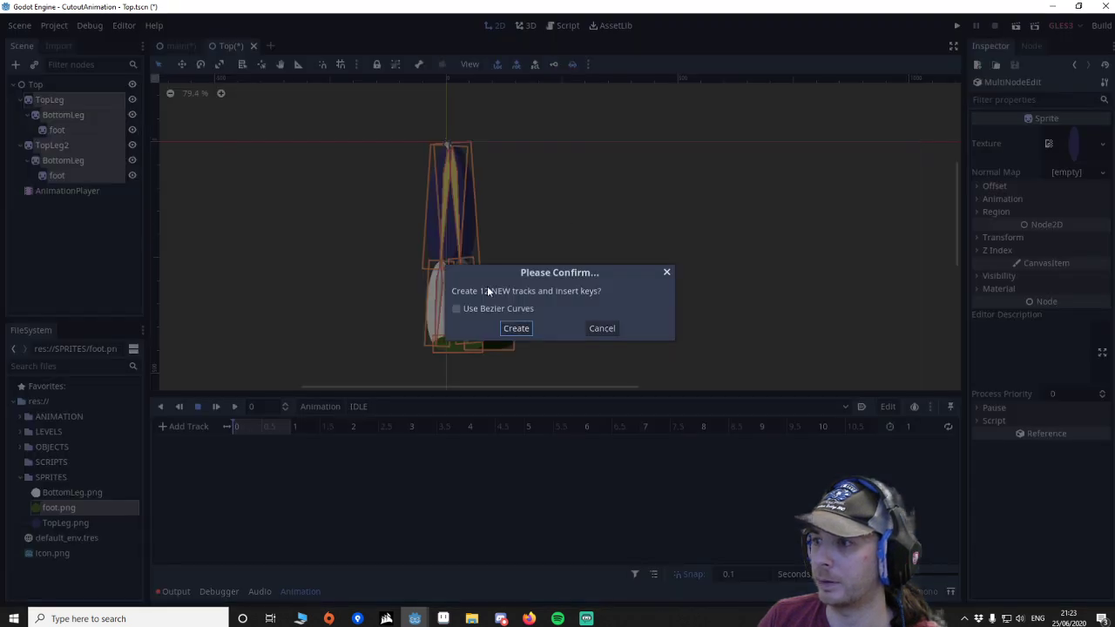
left_click(516, 328)
scroll(319, 451, "down", 5)
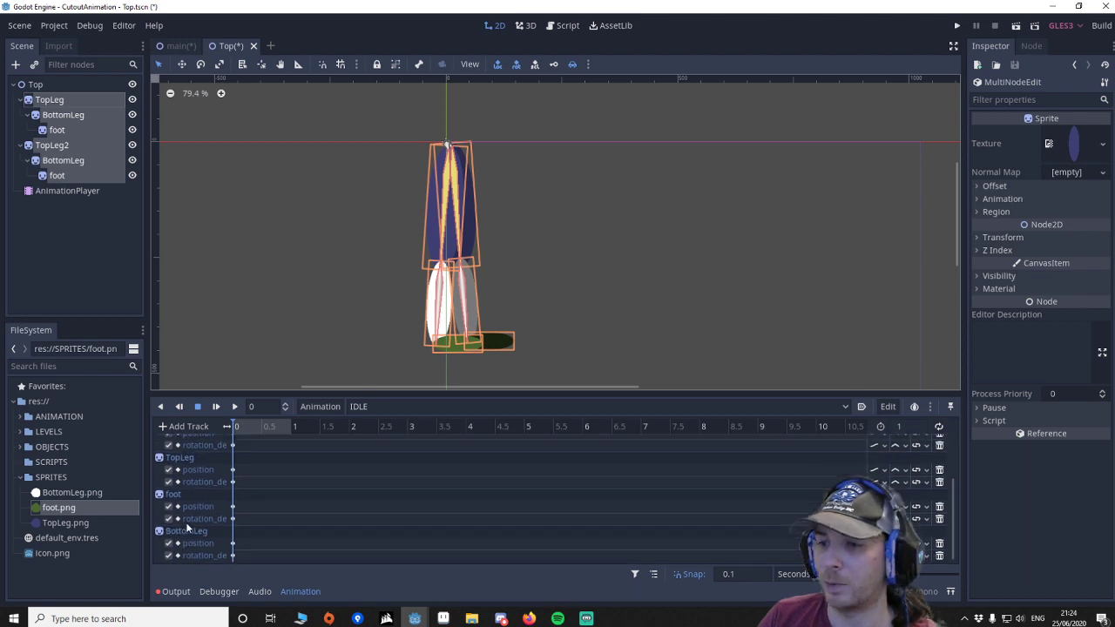
scroll(210, 488, "up", 3)
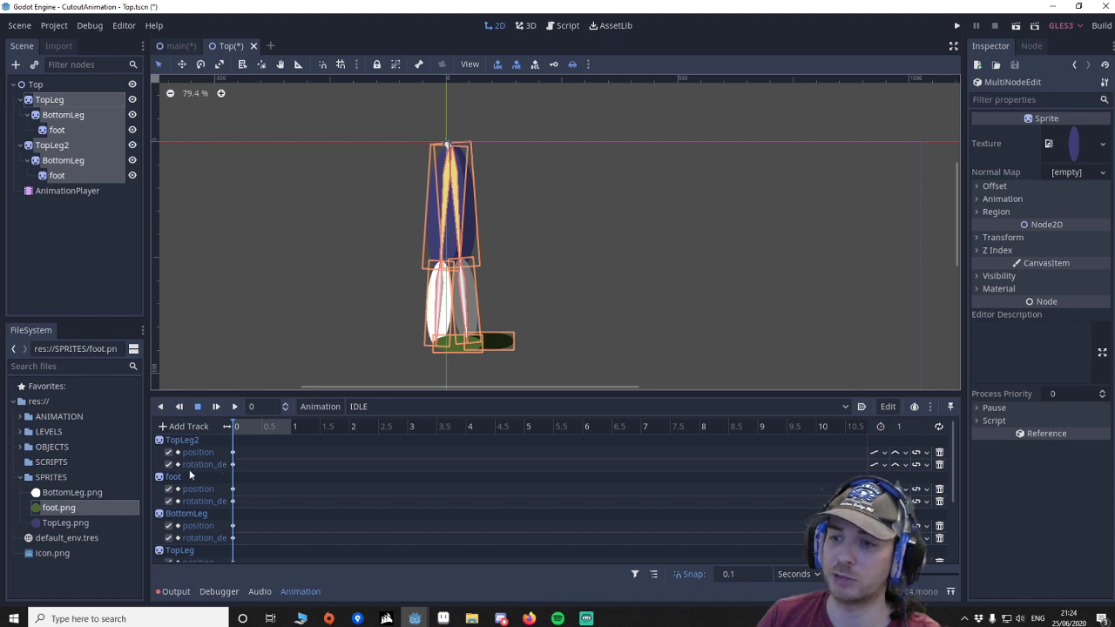
scroll(202, 466, "down", 3)
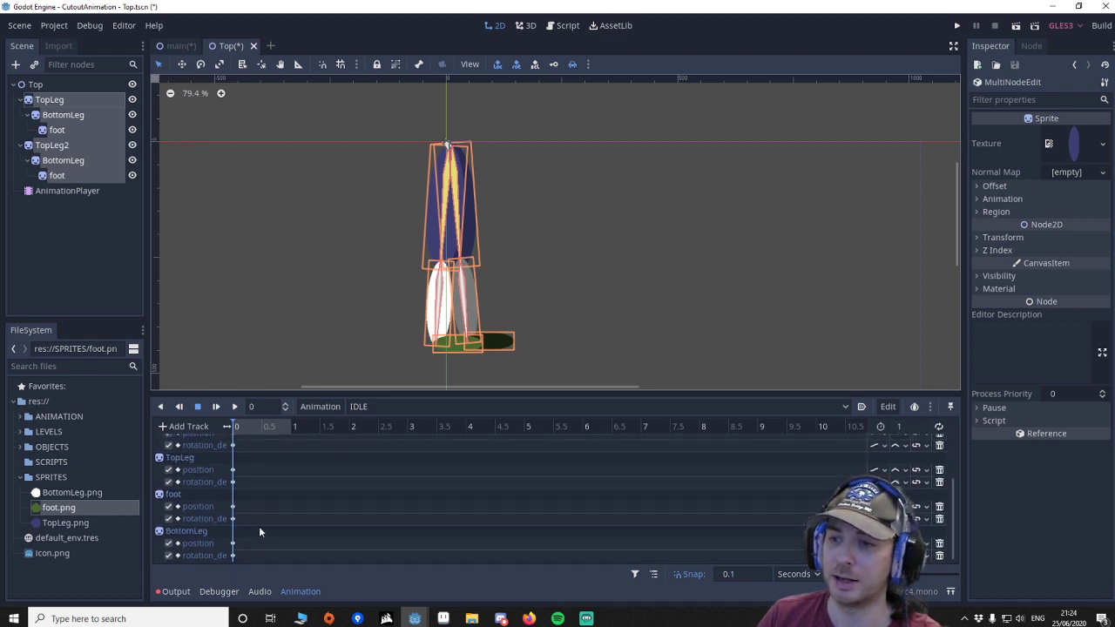
left_click(576, 240)
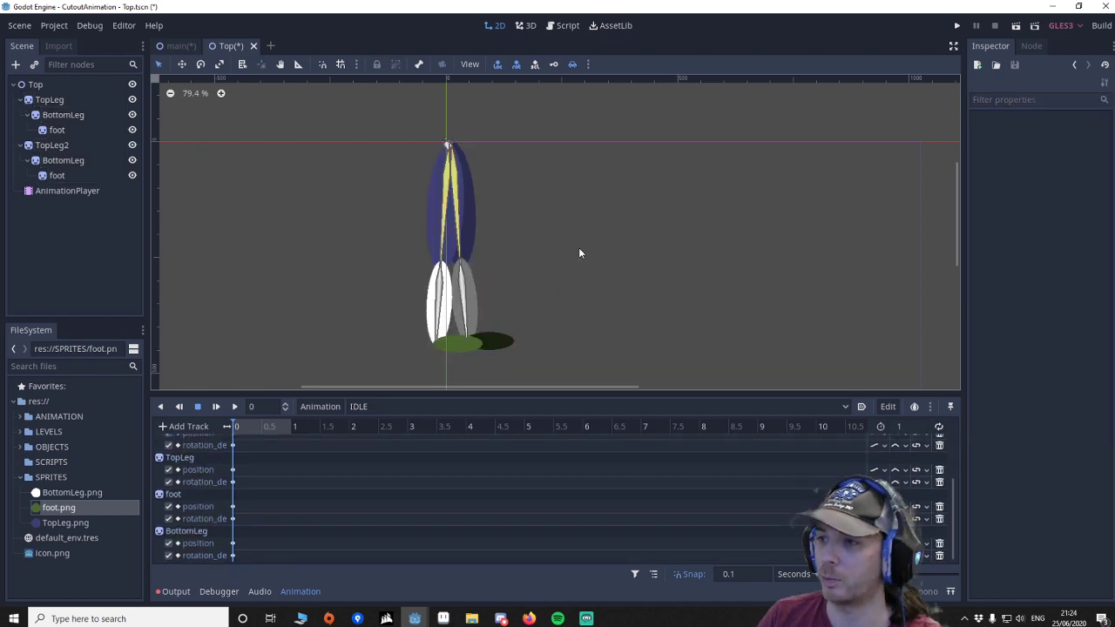
At 0.5 seconds, swing the dark leg forward and the light leg backward by their feet, and key both poses
left_click(261, 427)
left_click_drag(501, 343, 576, 334)
key("Insert")
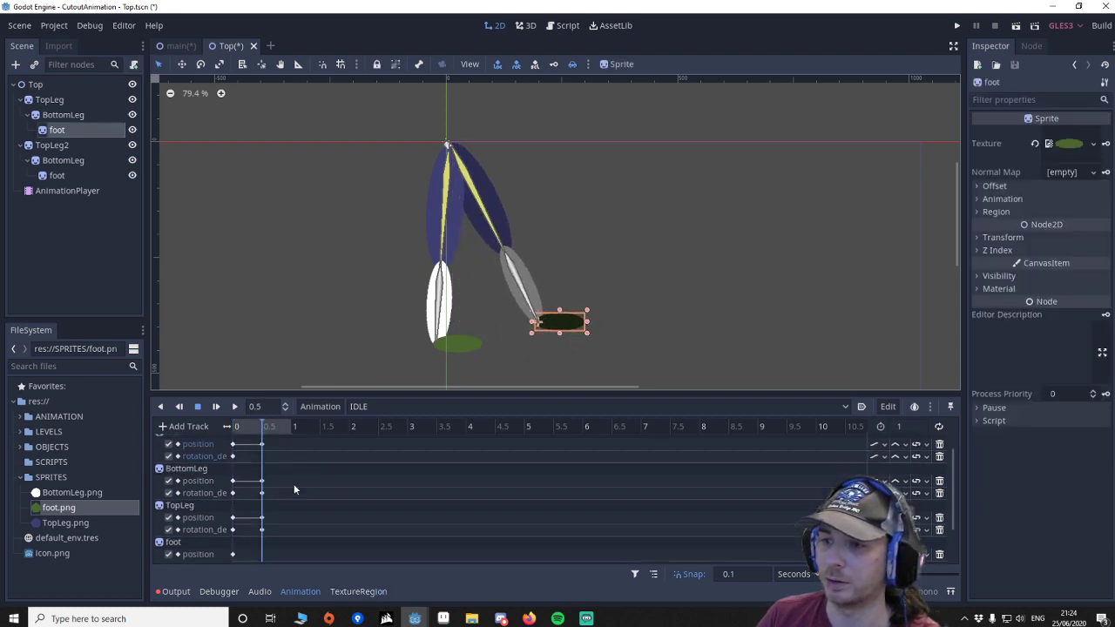
left_click(458, 347)
left_click_drag(458, 347, 371, 343)
key("Insert")
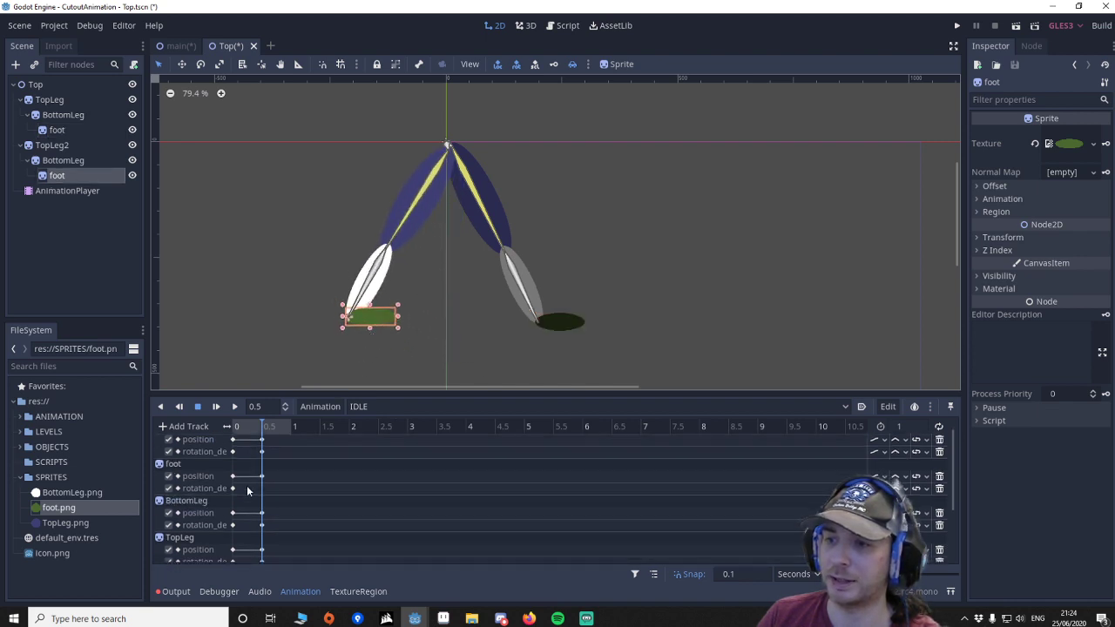
Preview the IDLE animation, return to 0 seconds, and set the animation length to 6 seconds
left_click(235, 406)
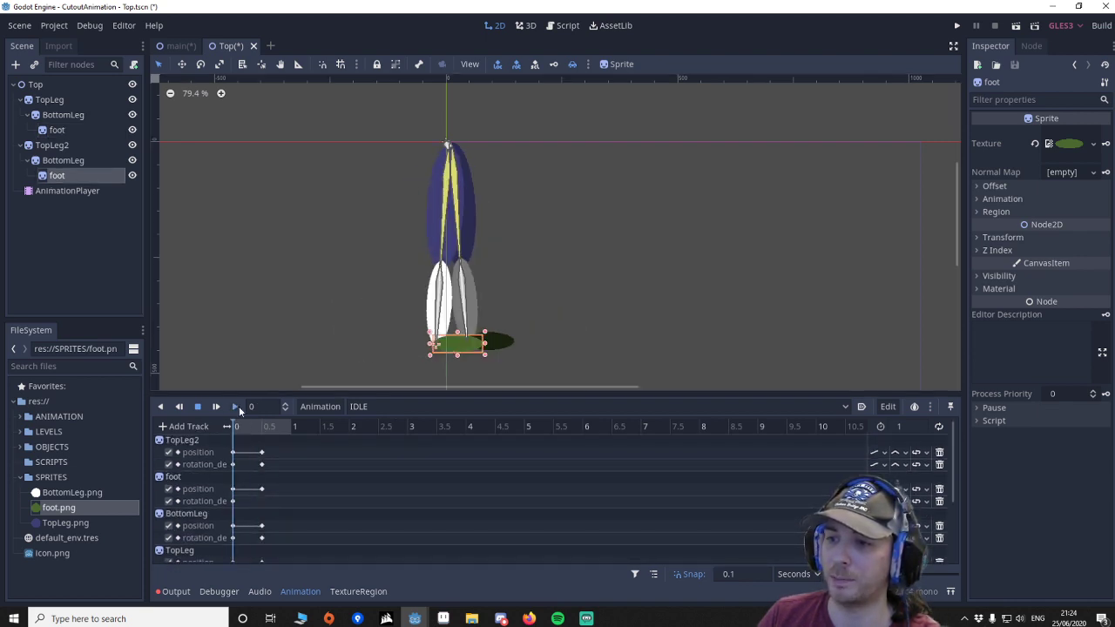
left_click_drag(289, 428, 213, 430)
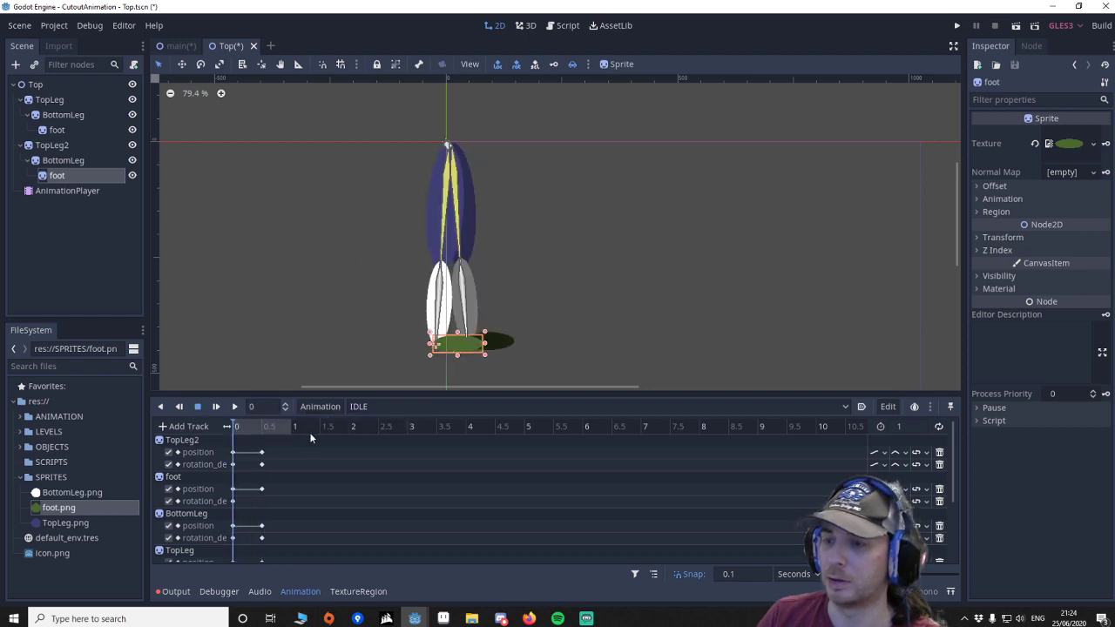
left_click(909, 426)
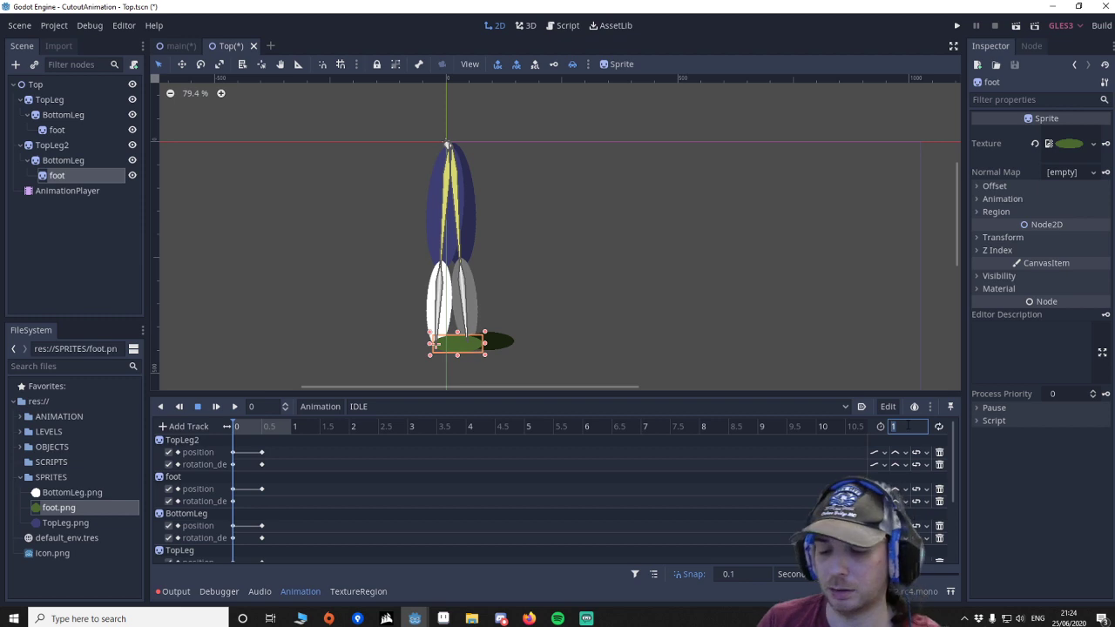
type("6")
key("Return")
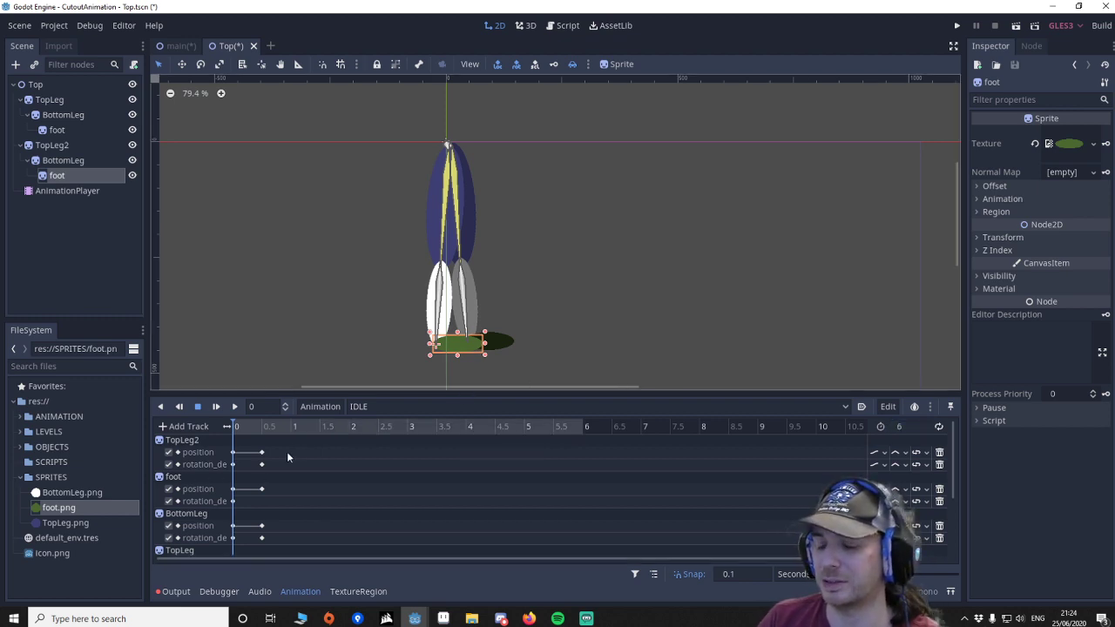
At 0.5 seconds, bring both legs back toward the upright stance by their feet and level the light foot
left_click(264, 428)
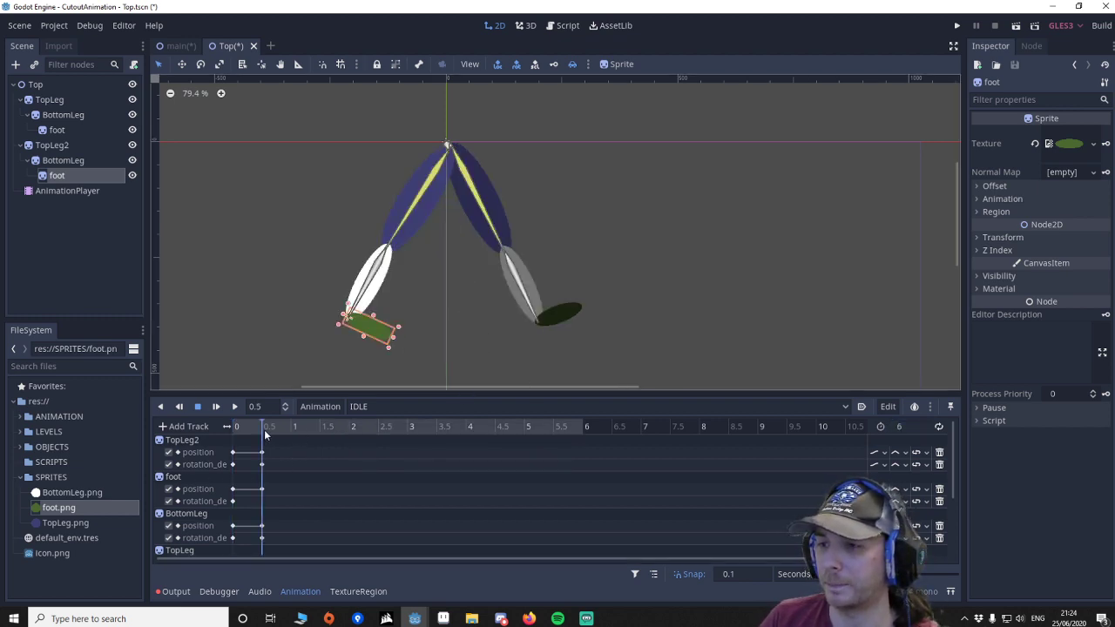
left_click_drag(380, 334, 451, 361)
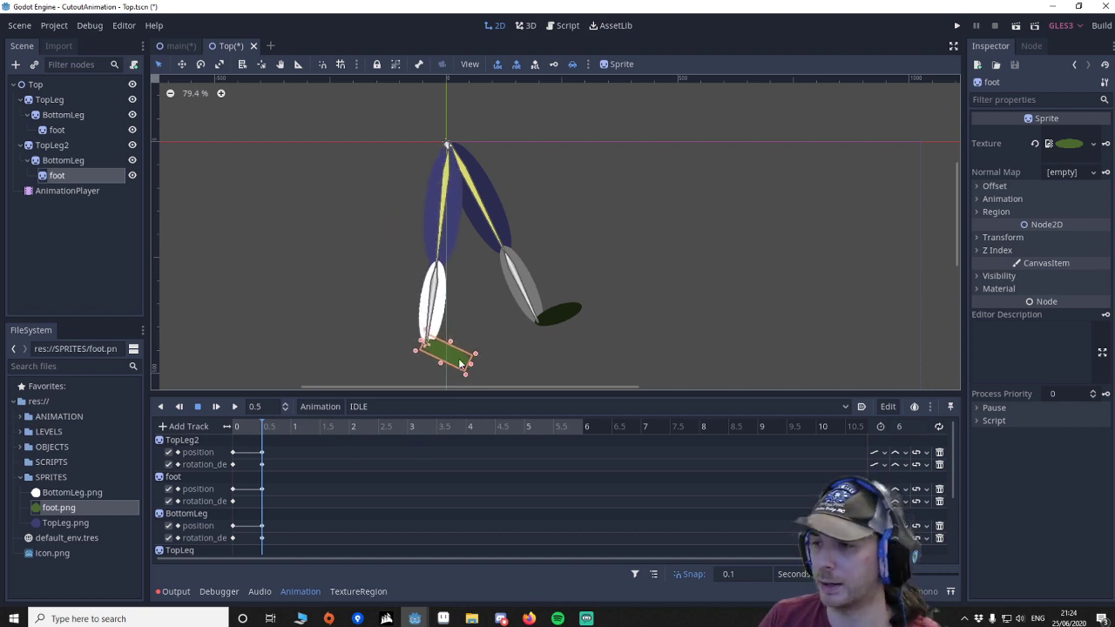
left_click_drag(462, 364, 485, 349, "ctrl")
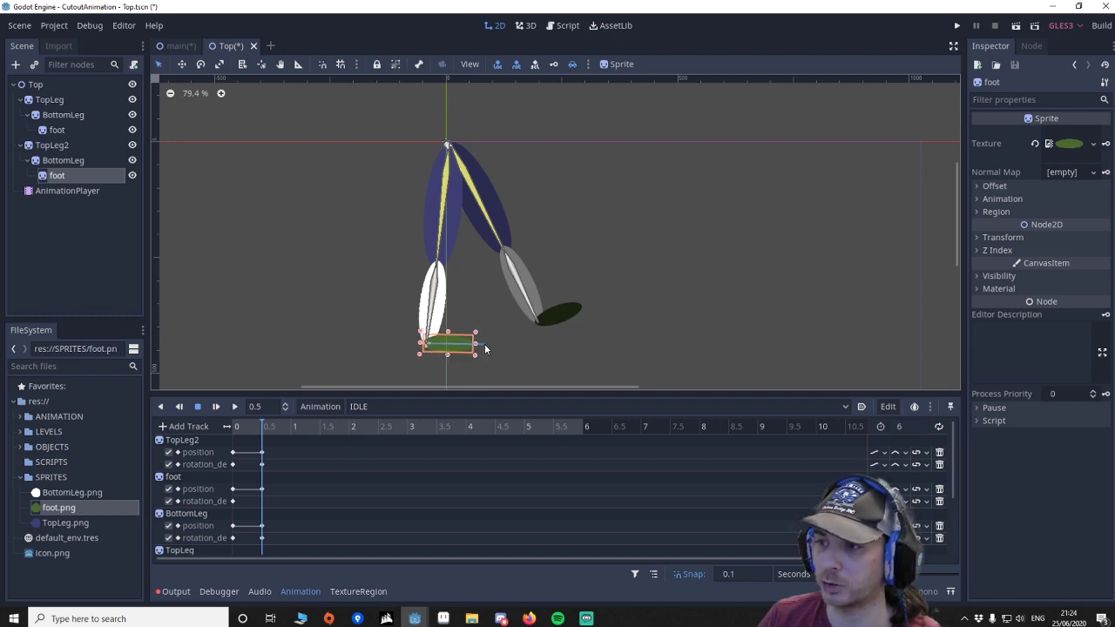
left_click_drag(560, 315, 494, 341)
left_click_drag(258, 433, 227, 442)
left_click(233, 453)
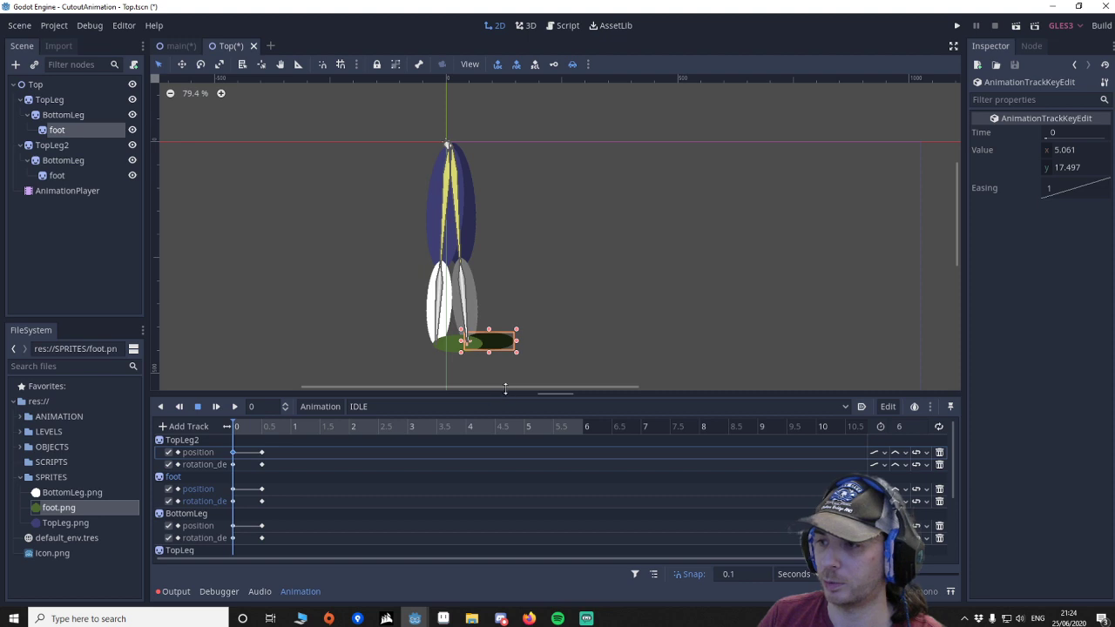
Try to shift the 0-second keys of all leg tracks slightly forward in time
left_click_drag(505, 390, 401, 206)
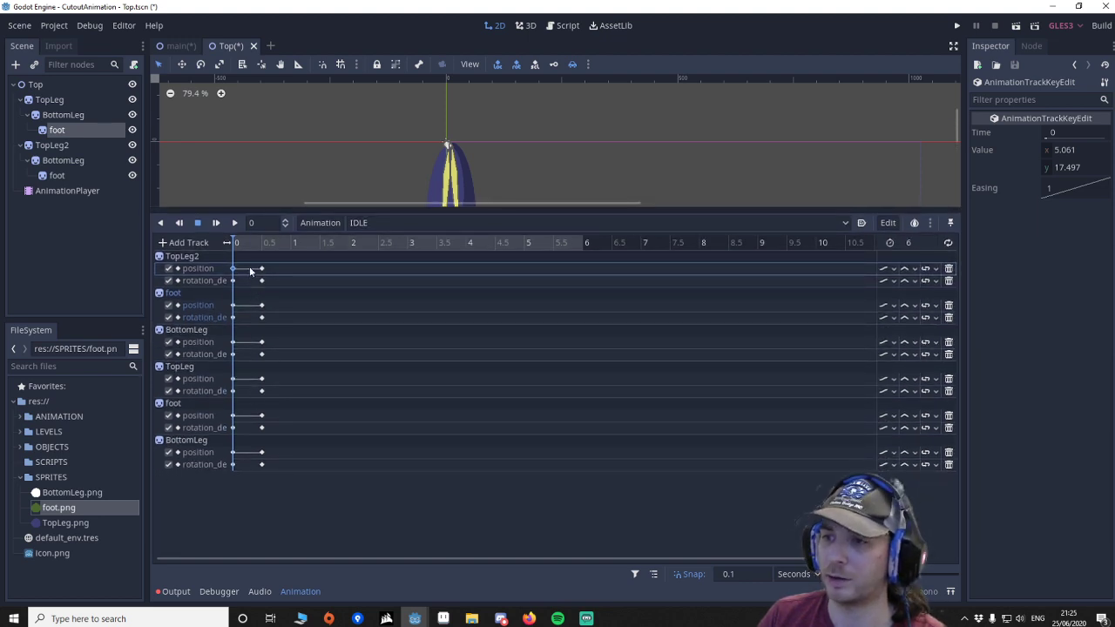
left_click_drag(250, 270, 194, 551)
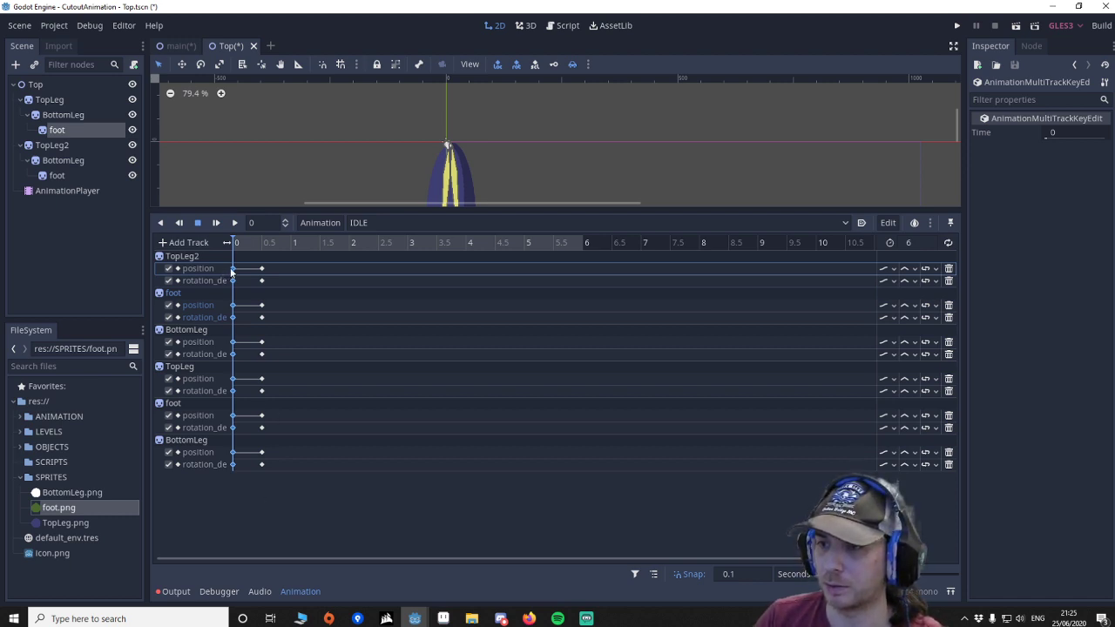
left_click_drag(234, 274, 241, 275)
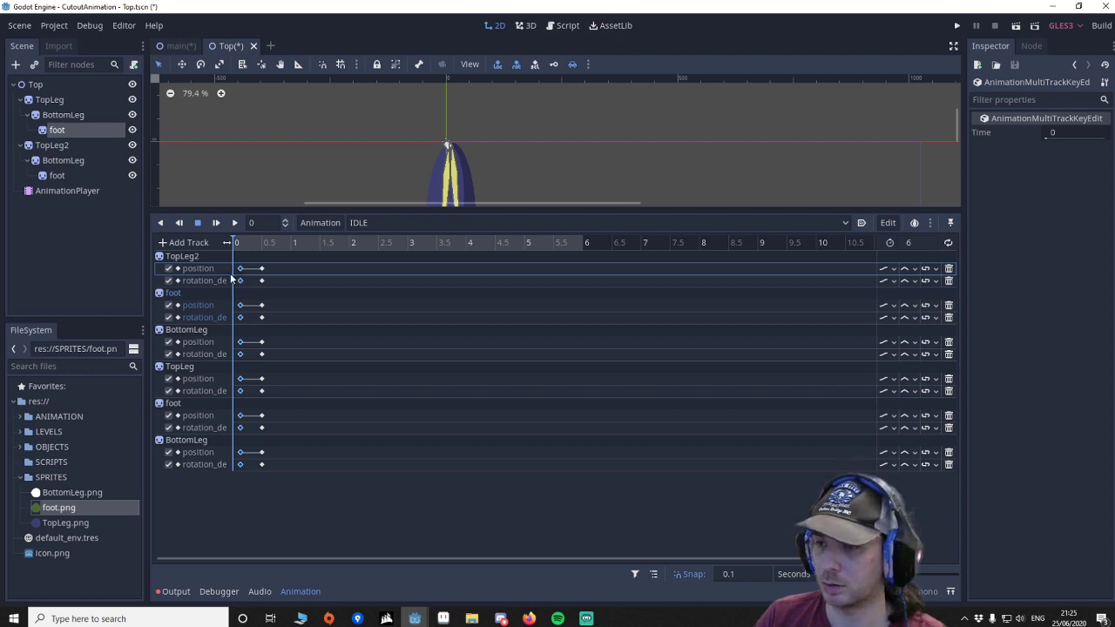
left_click_drag(240, 272, 252, 286)
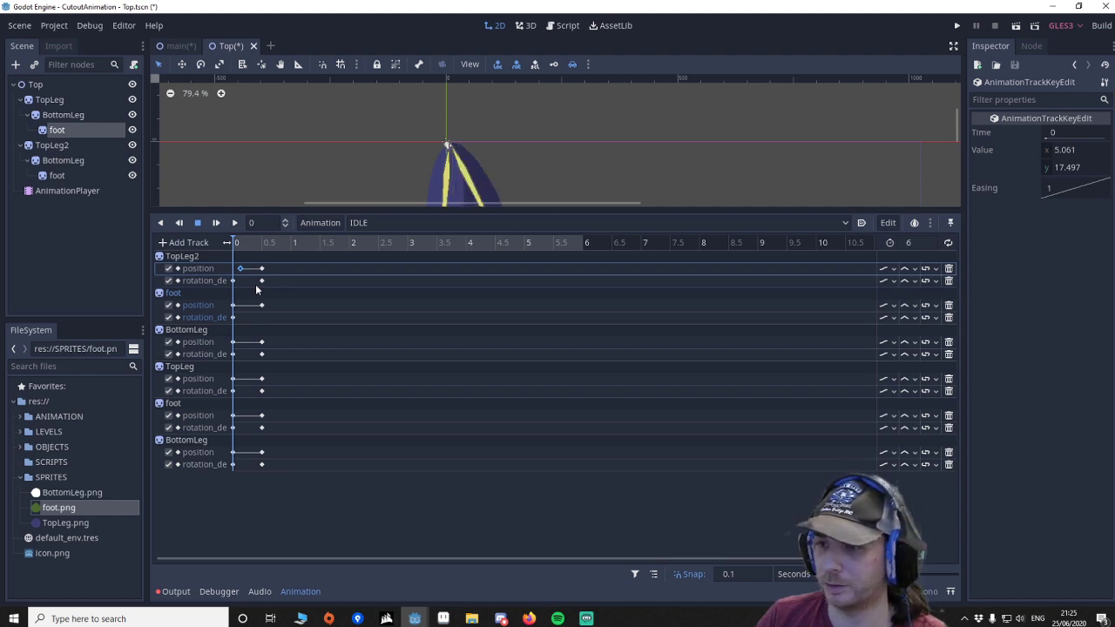
Delete every keyframe from the position and rotation tracks of both legs in the IDLE animation
left_click_drag(488, 212, 488, 360)
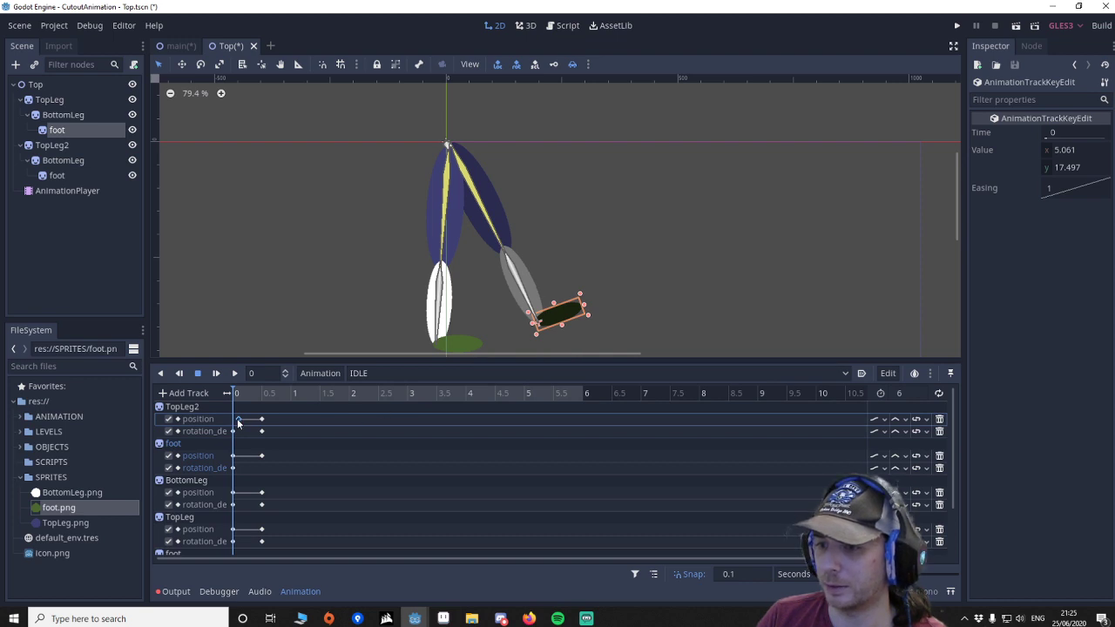
key("Delete")
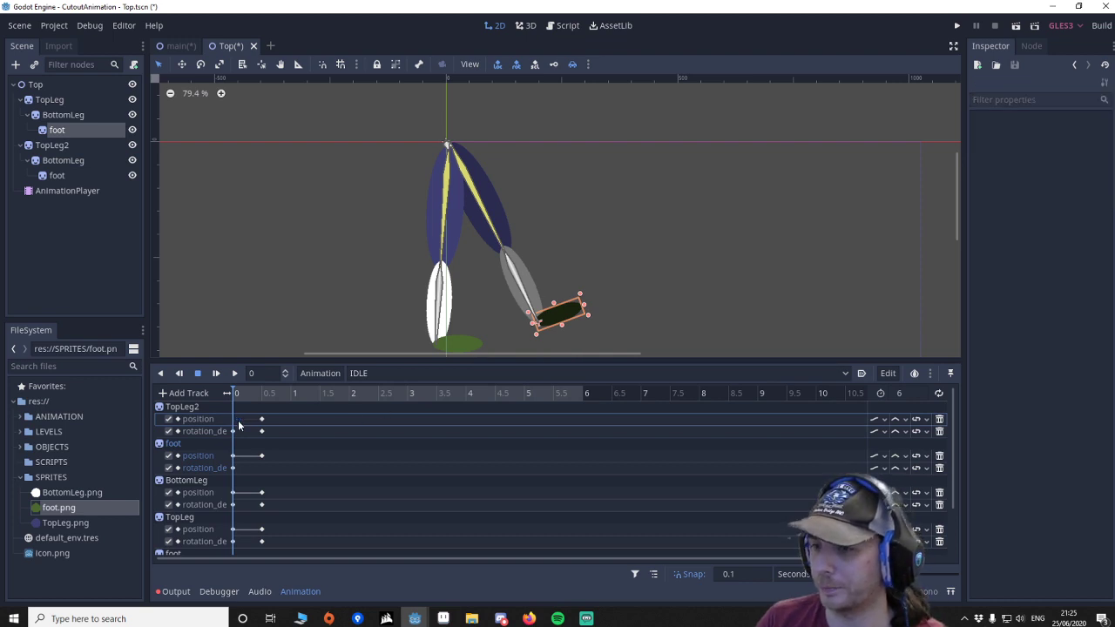
left_click(218, 376)
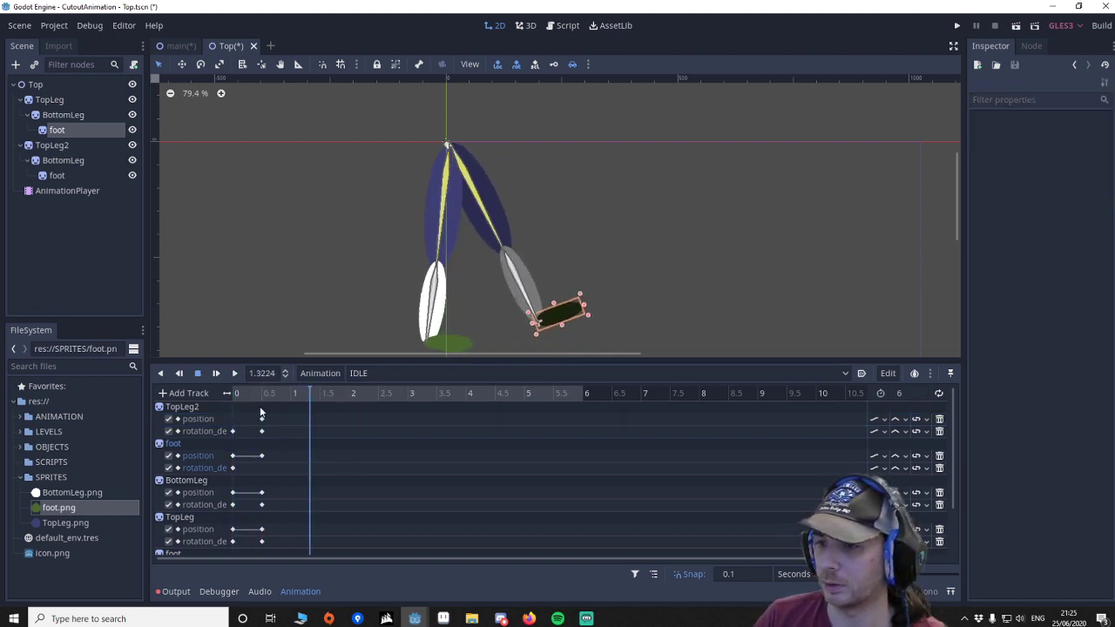
left_click_drag(287, 412, 206, 525)
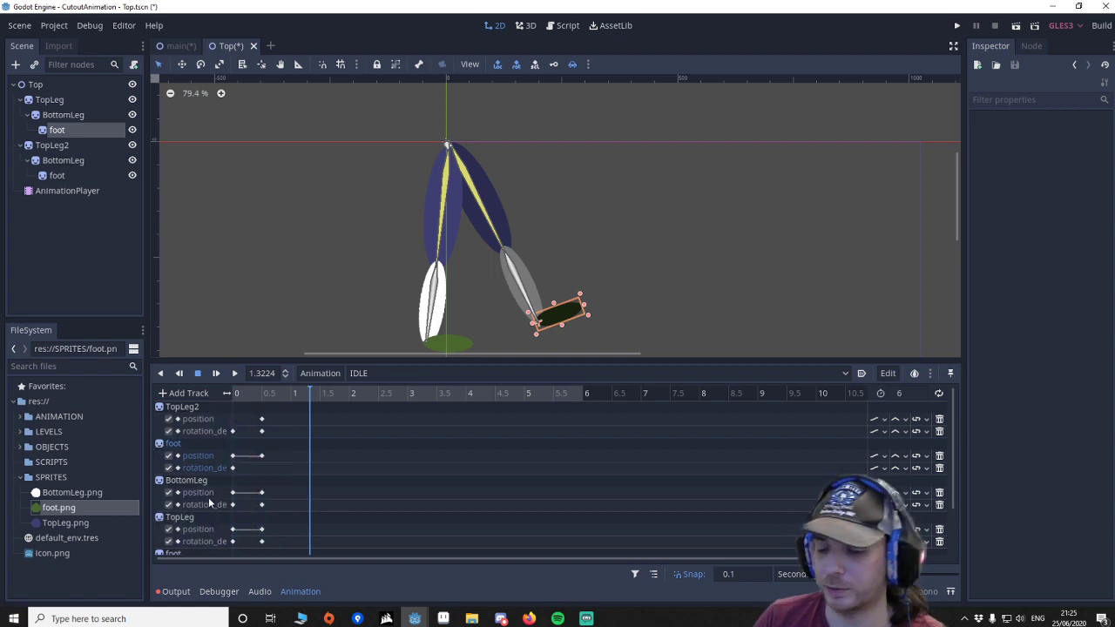
key("Delete")
left_click(570, 319)
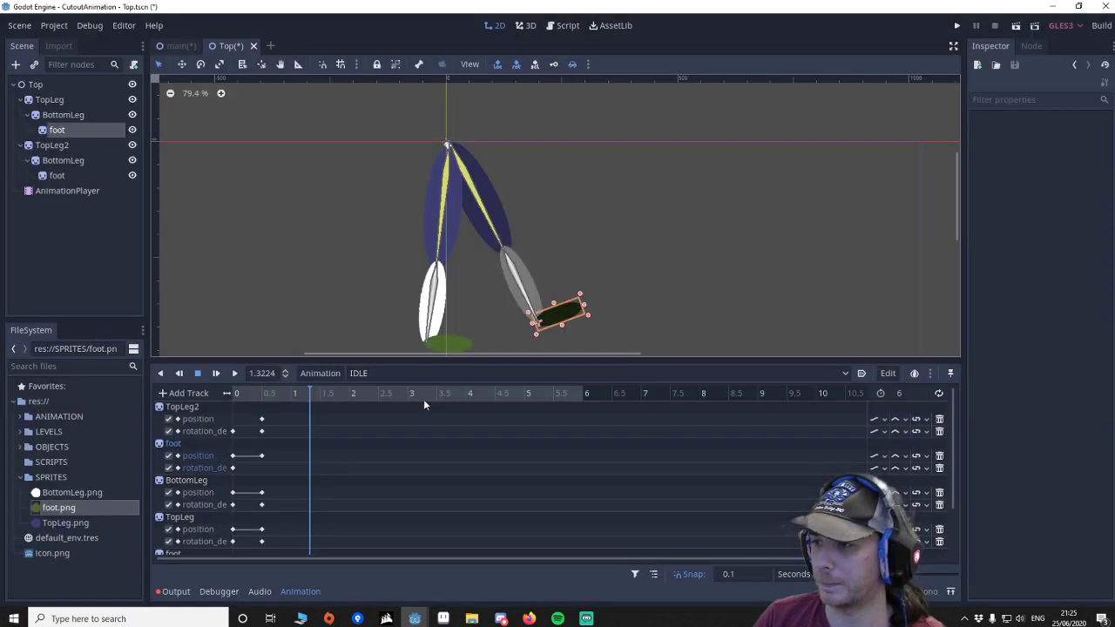
key("Delete")
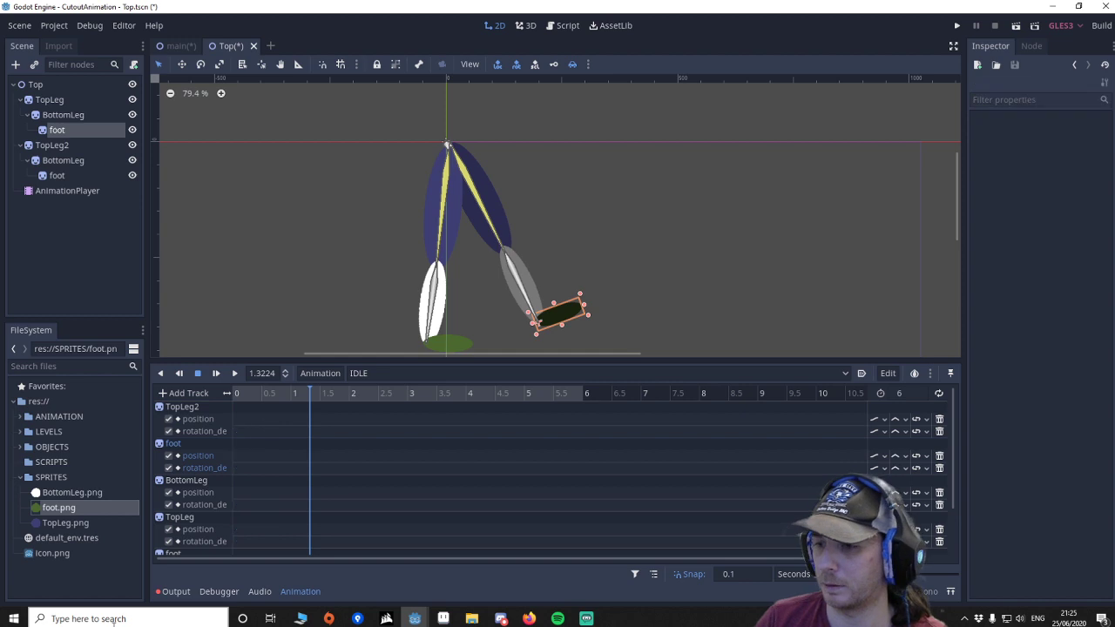
scroll(527, 266, "down", 3)
scroll(394, 471, "down", 2)
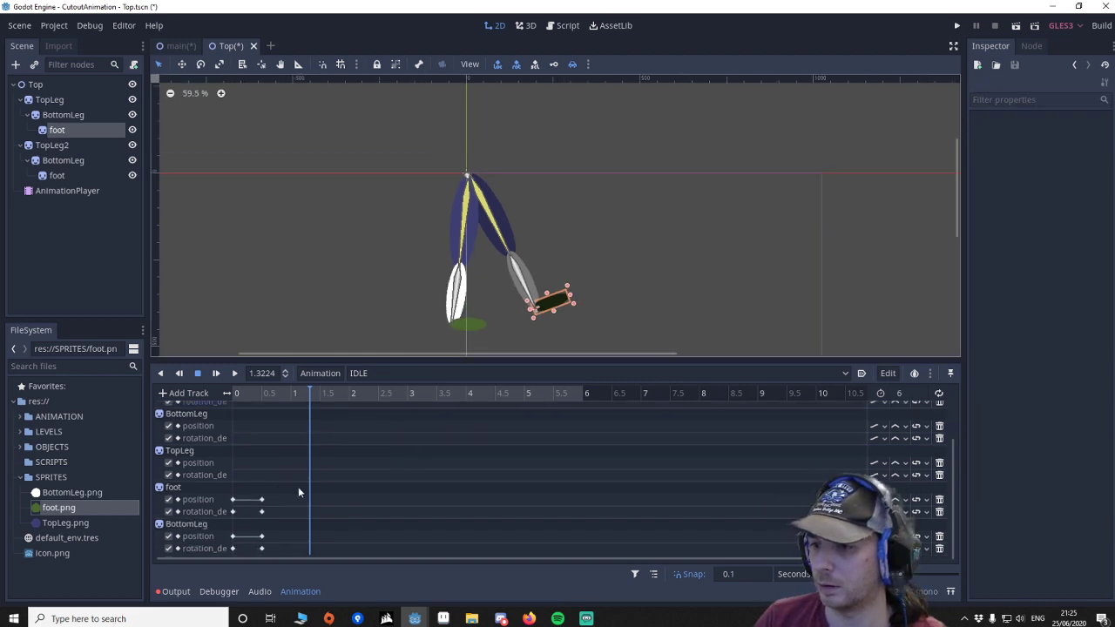
left_click_drag(298, 492, 203, 575)
key("Delete")
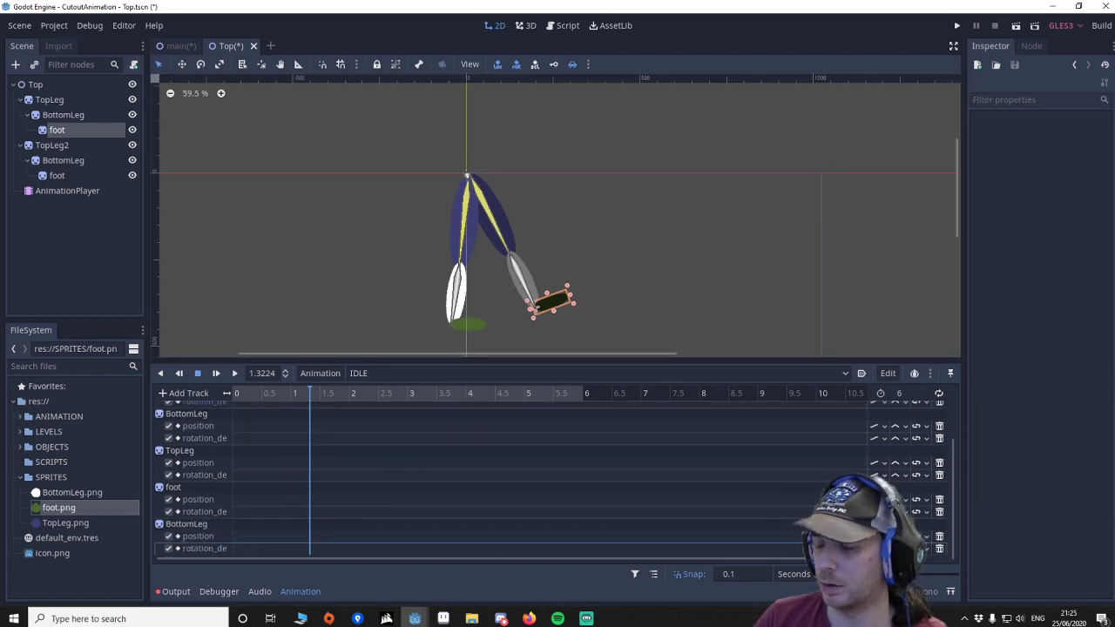
Bring the dark leg beside the light one, roughly level its foot, and key both legs at 0 seconds
left_click_drag(566, 307, 510, 324)
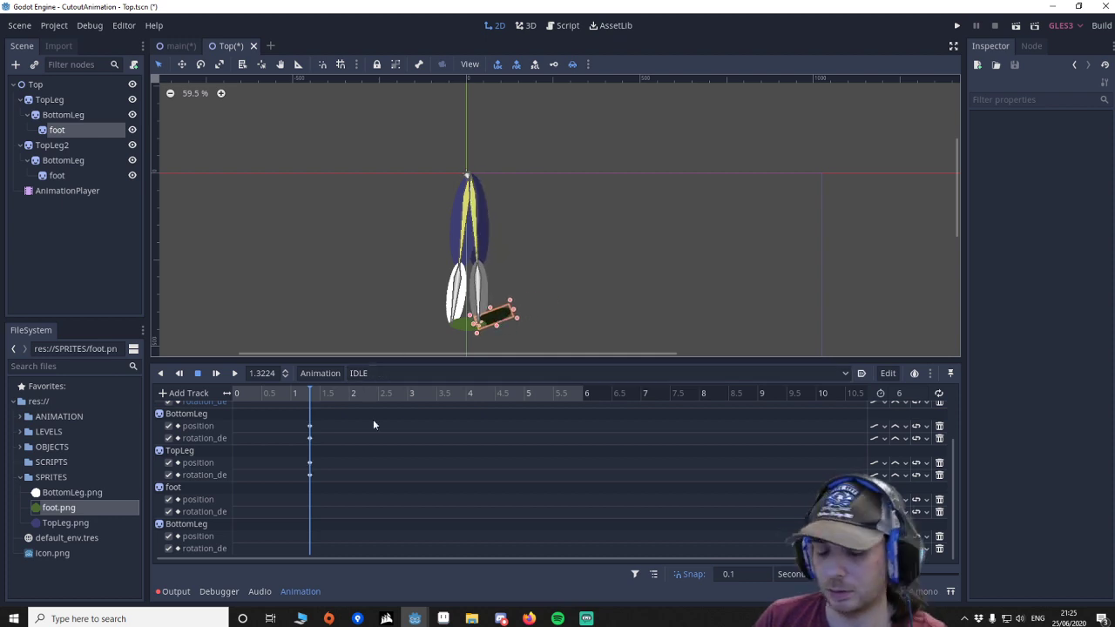
left_click_drag(255, 397, 230, 394)
left_click_drag(508, 320, 513, 322)
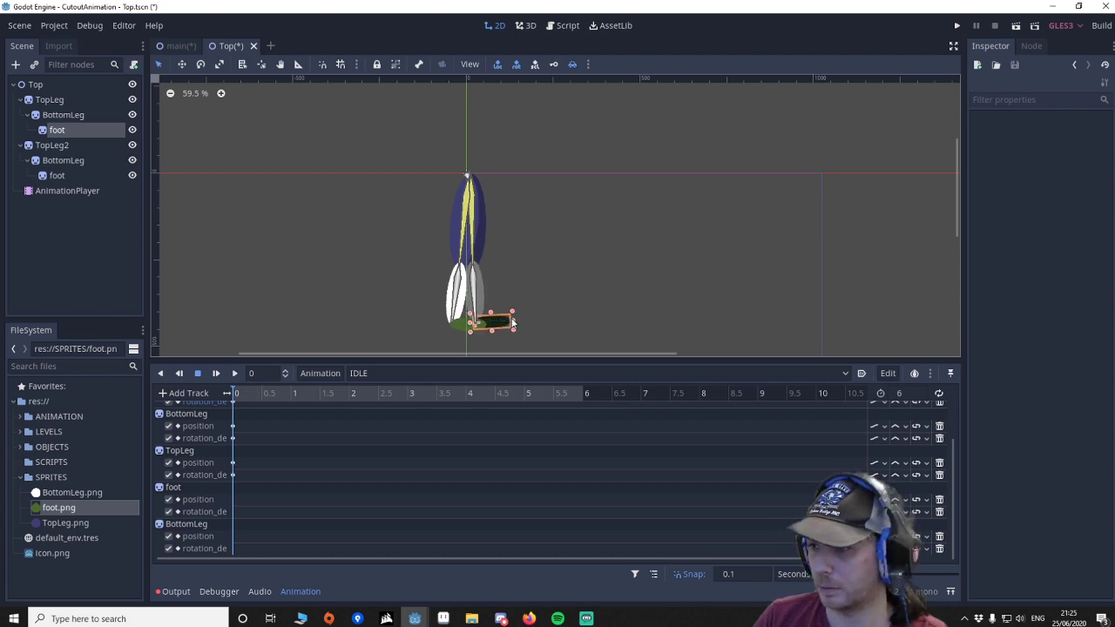
left_click(461, 325)
Key both legs with the feet slightly farther apart at 1.2 seconds and drawn back in at 2.7 seconds
left_click_drag(247, 399, 305, 399)
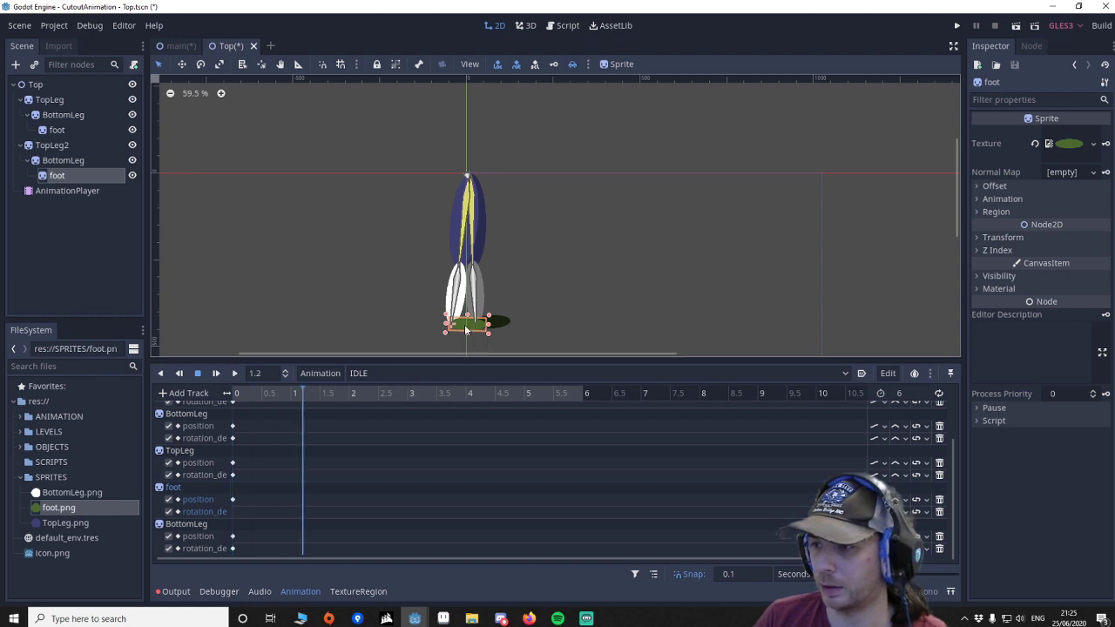
left_click_drag(466, 329, 459, 327)
left_click(496, 325)
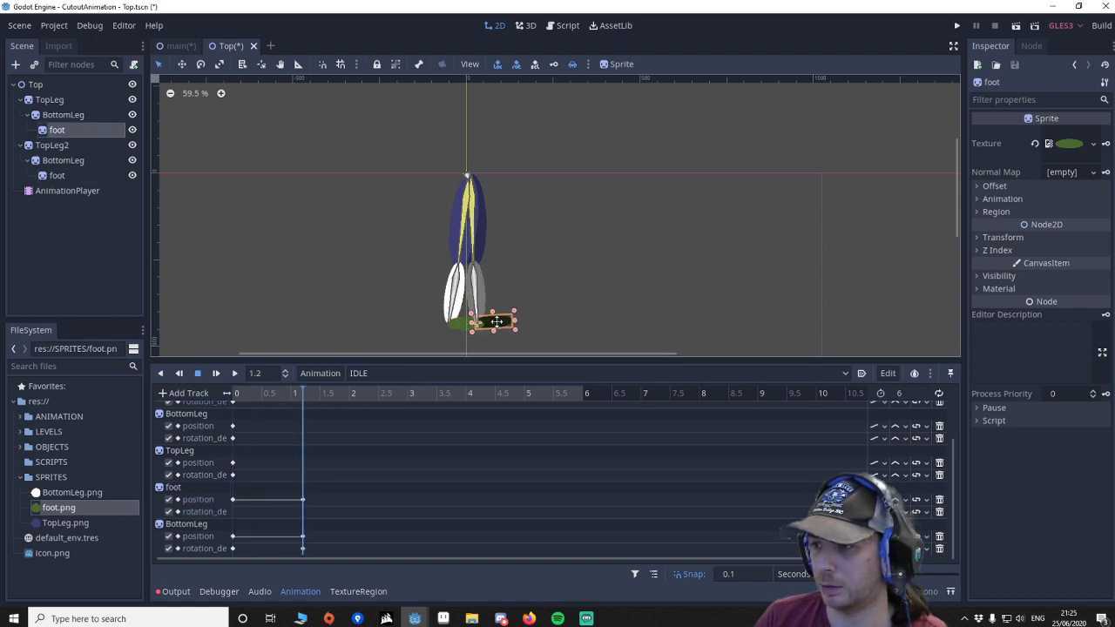
left_click_drag(355, 393, 390, 393)
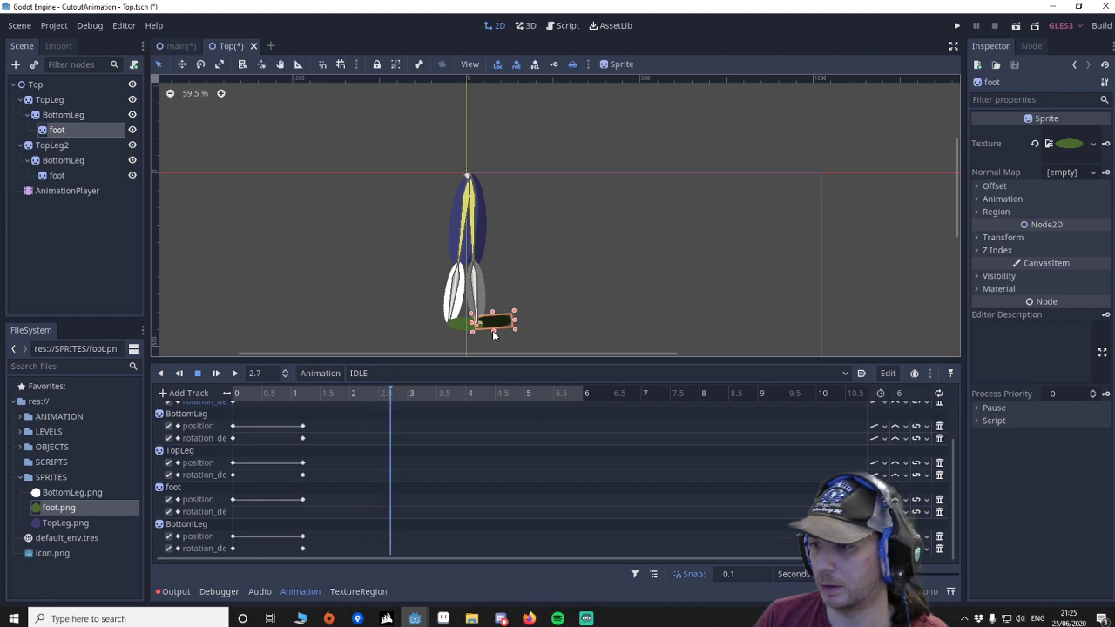
left_click_drag(465, 325, 492, 322)
Preview the IDLE animation from 0 seconds and stop playback
left_click_drag(376, 396, 232, 396)
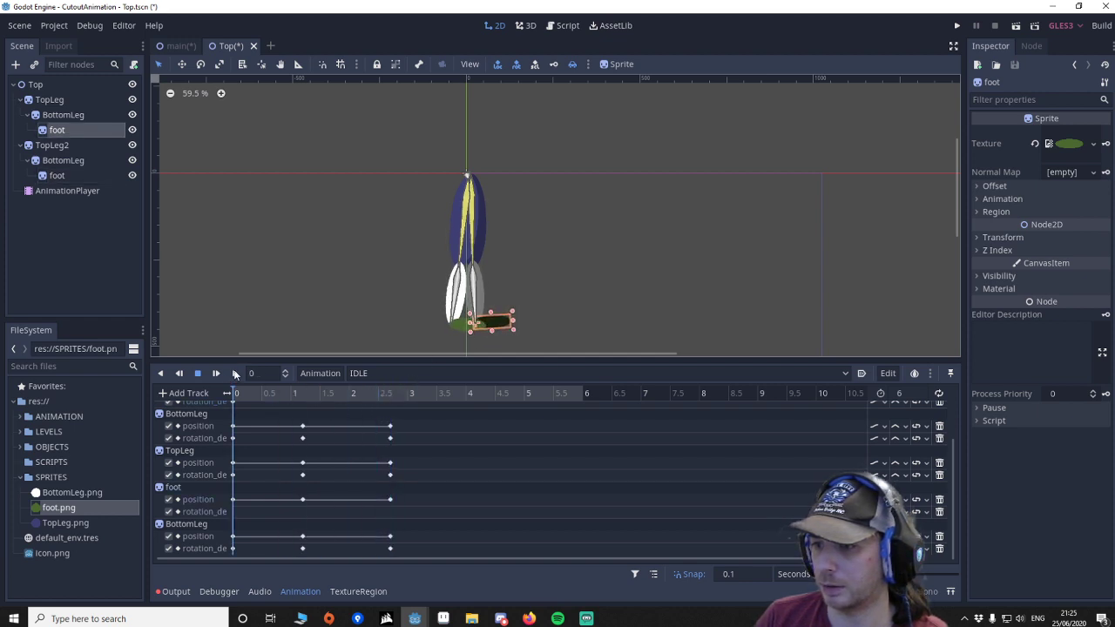
left_click(235, 373)
scroll(532, 290, "up", 2)
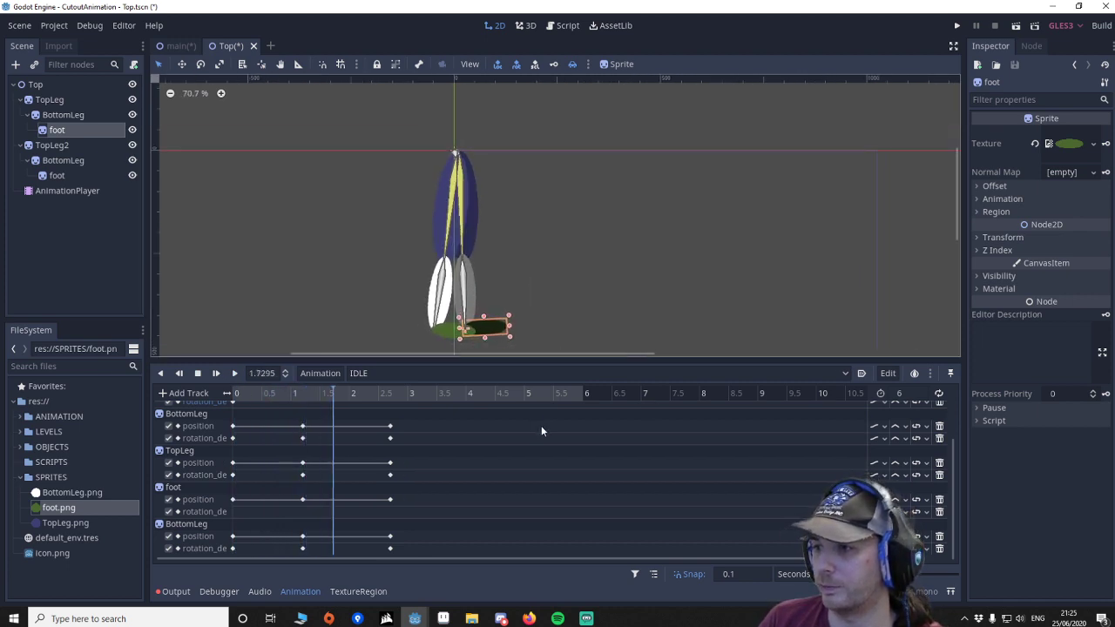
left_click(199, 374)
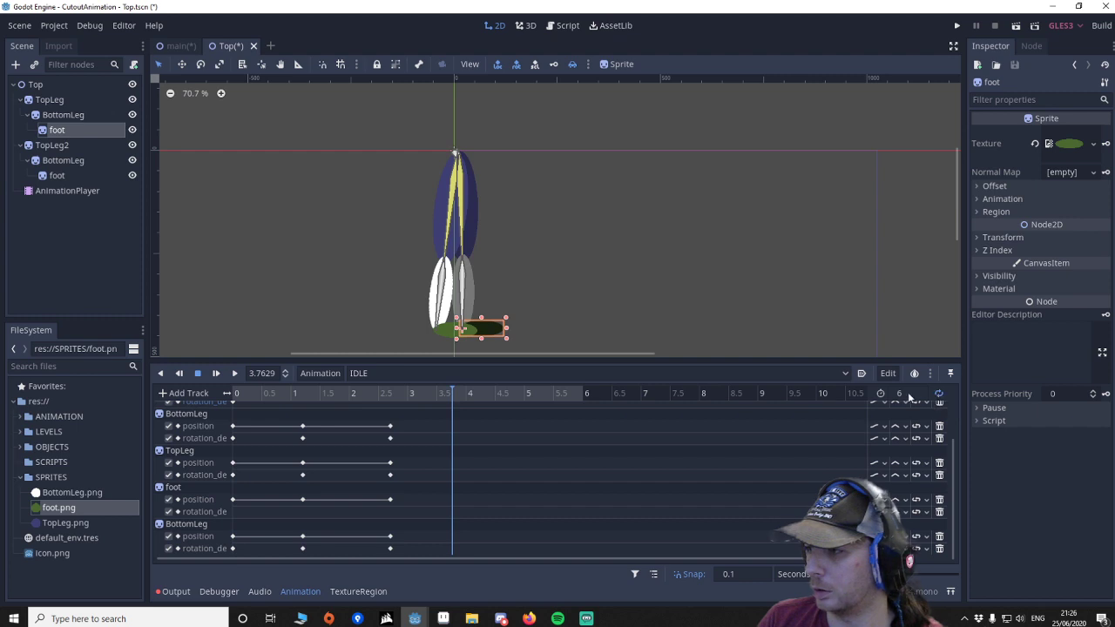
Set the IDLE animation to loop with a length of 3 seconds, and preview the loop
left_click(898, 393)
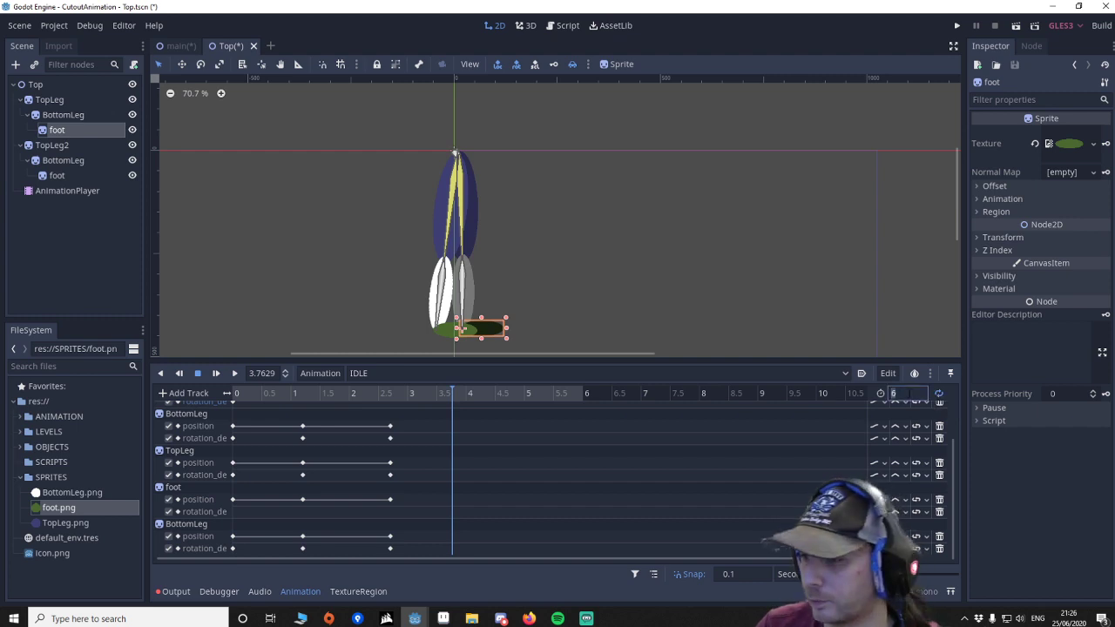
key("Return")
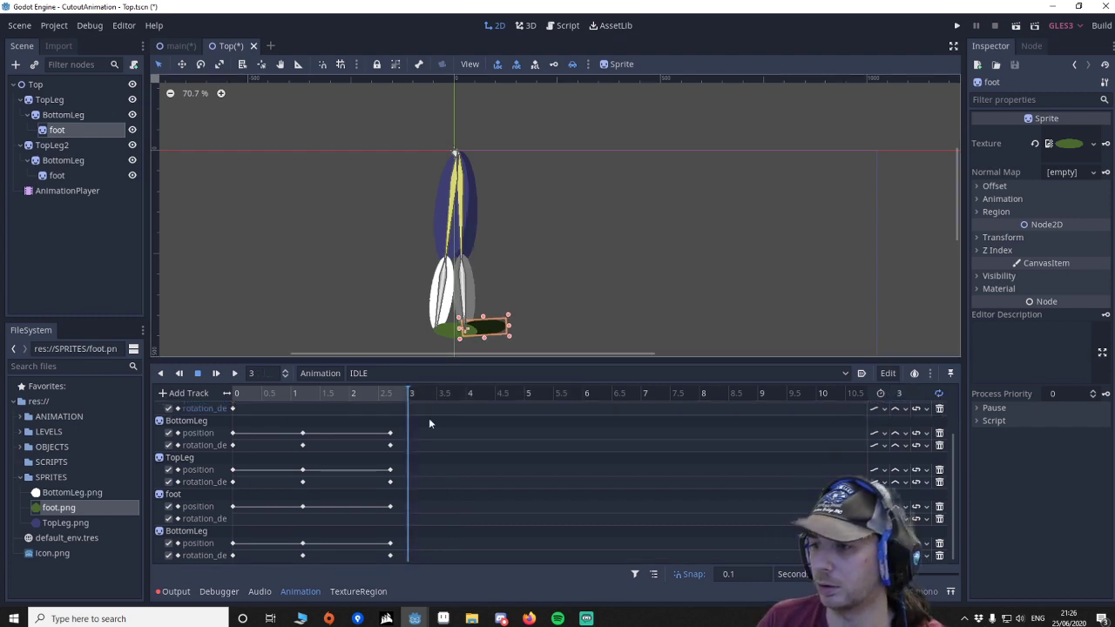
left_click_drag(303, 394, 187, 403)
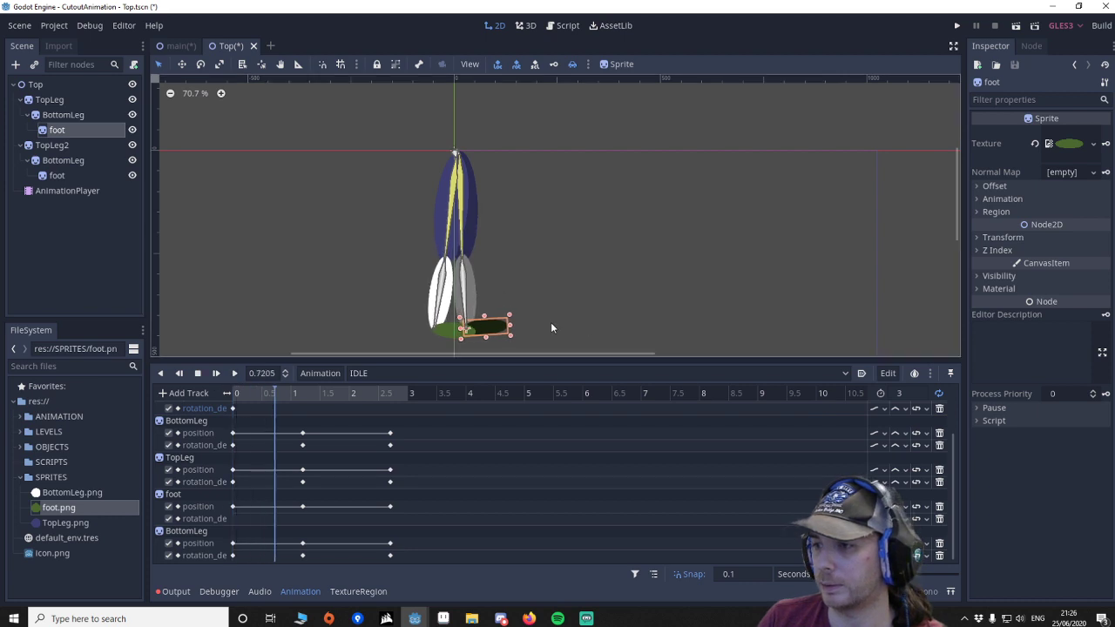
left_click(585, 298)
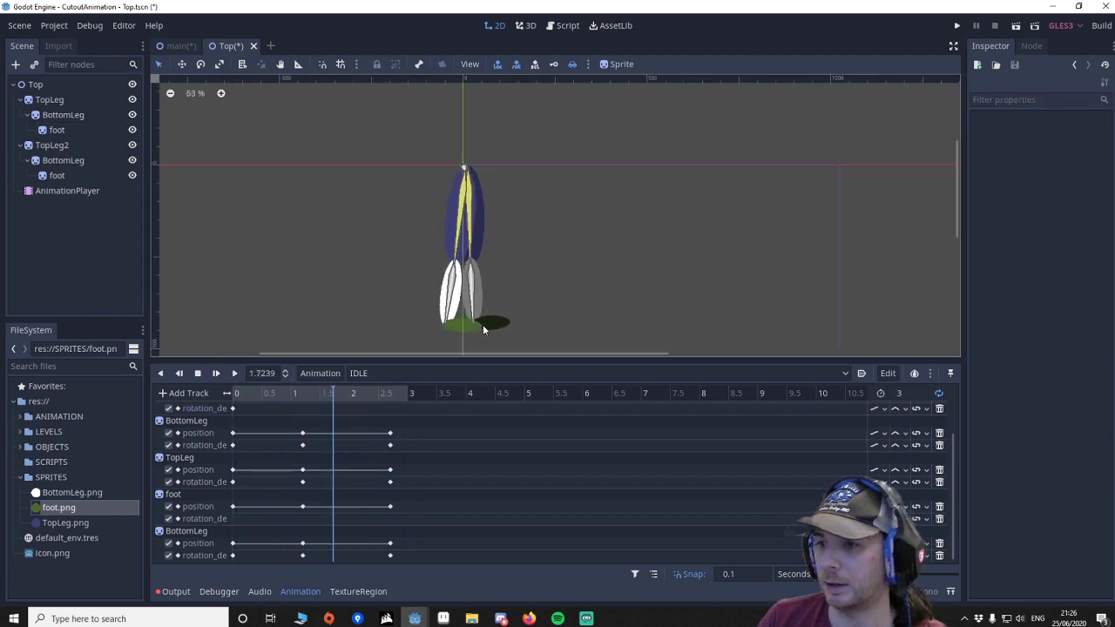
left_click(199, 374)
scroll(551, 281, "down", 1)
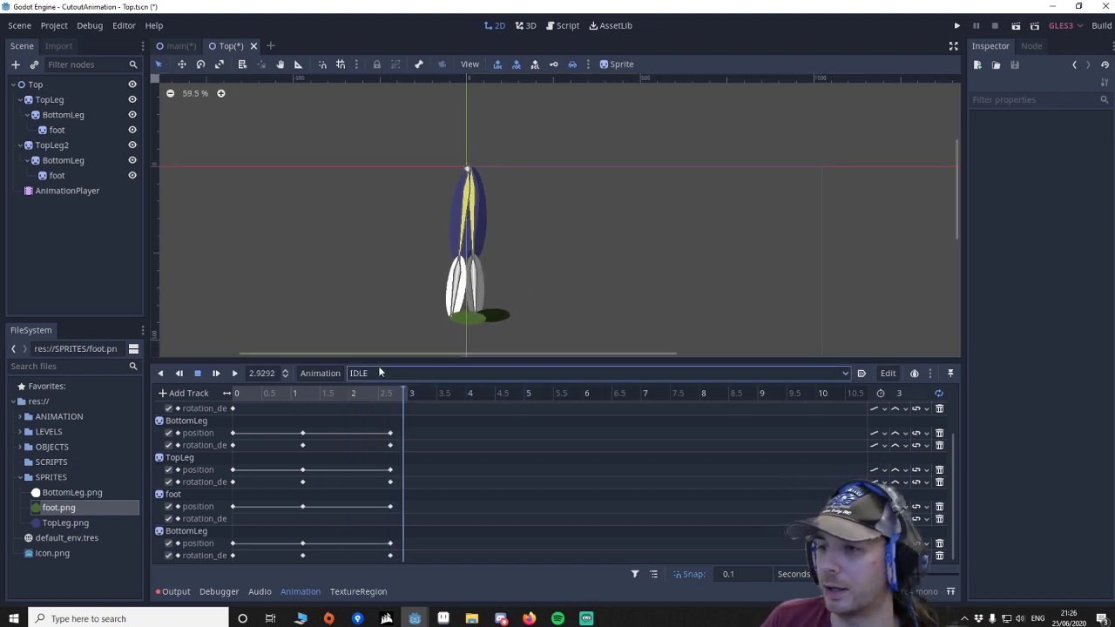
Save the animation as a new resource named IDLE2.tres in the res://ANIMATION folder
left_click(334, 373)
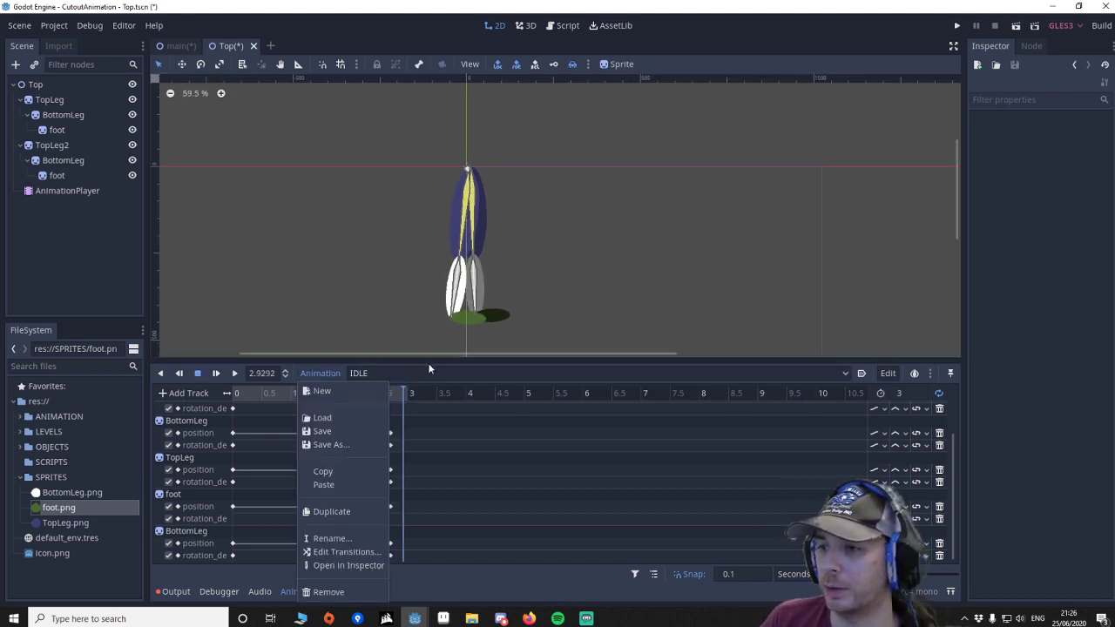
left_click(334, 376)
left_click(331, 375)
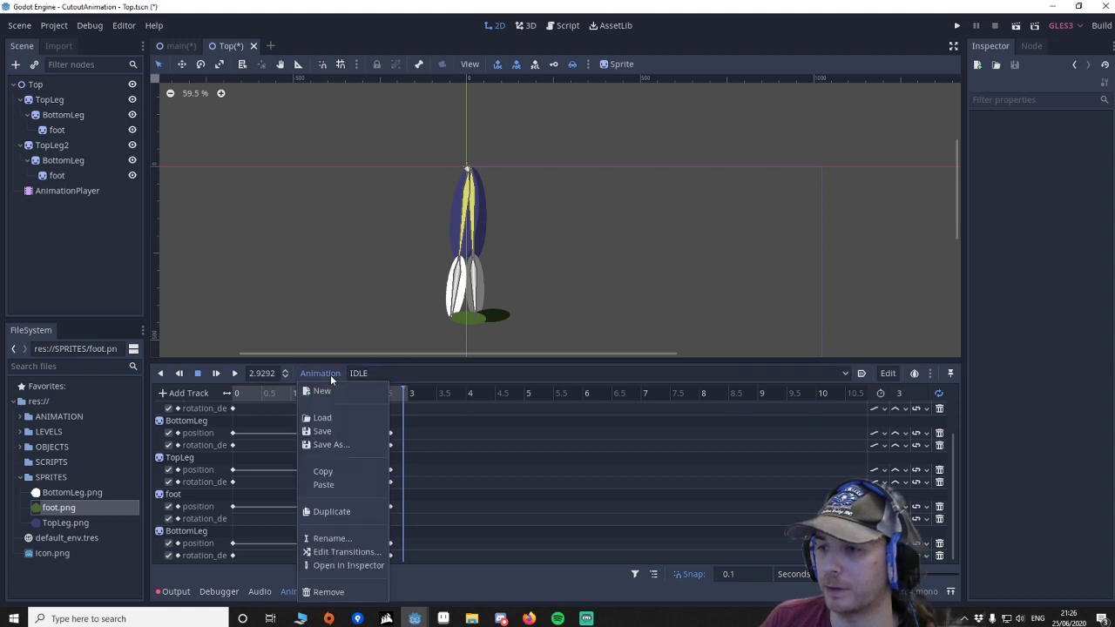
left_click(335, 445)
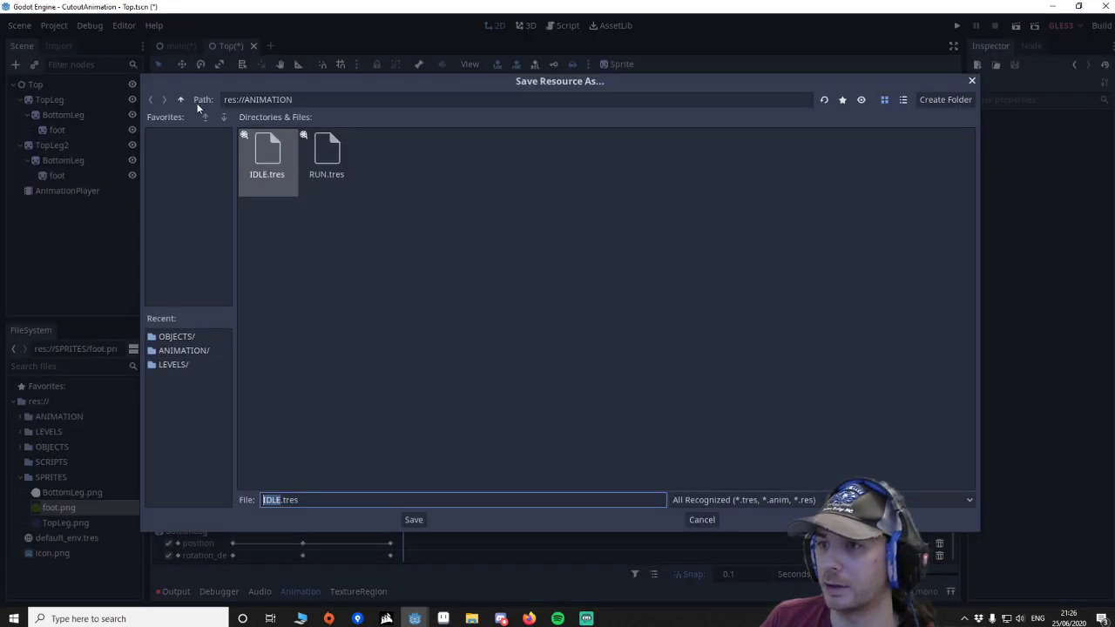
left_click(273, 500)
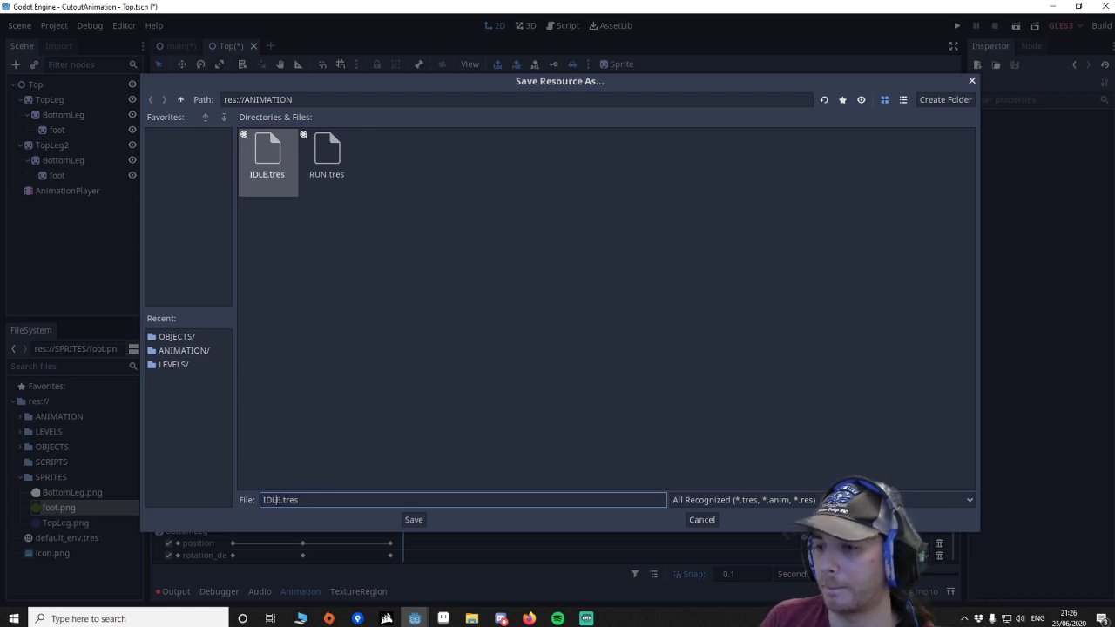
key("Right")
type("2")
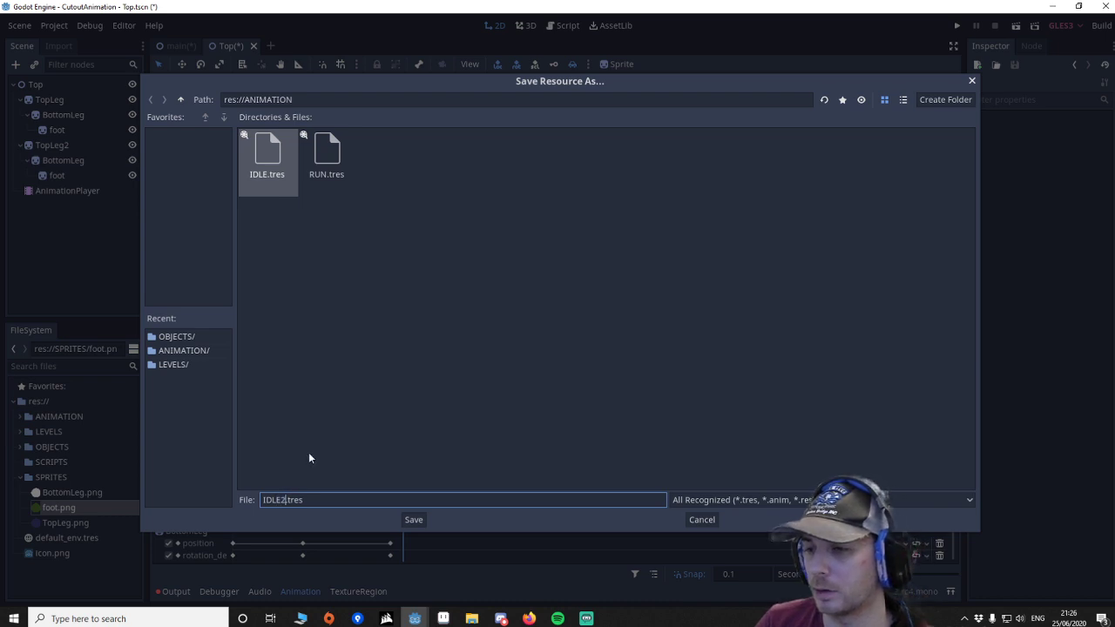
left_click(413, 520)
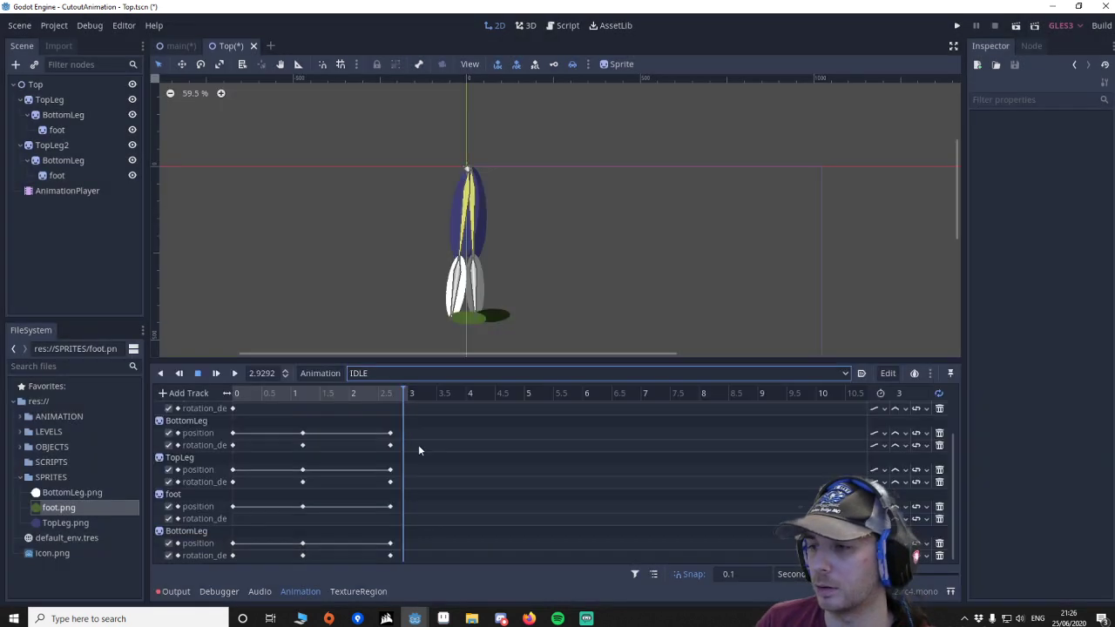
Load the saved RUN.tres animation from the res://ANIMATION folder into the AnimationPlayer
left_click(325, 373)
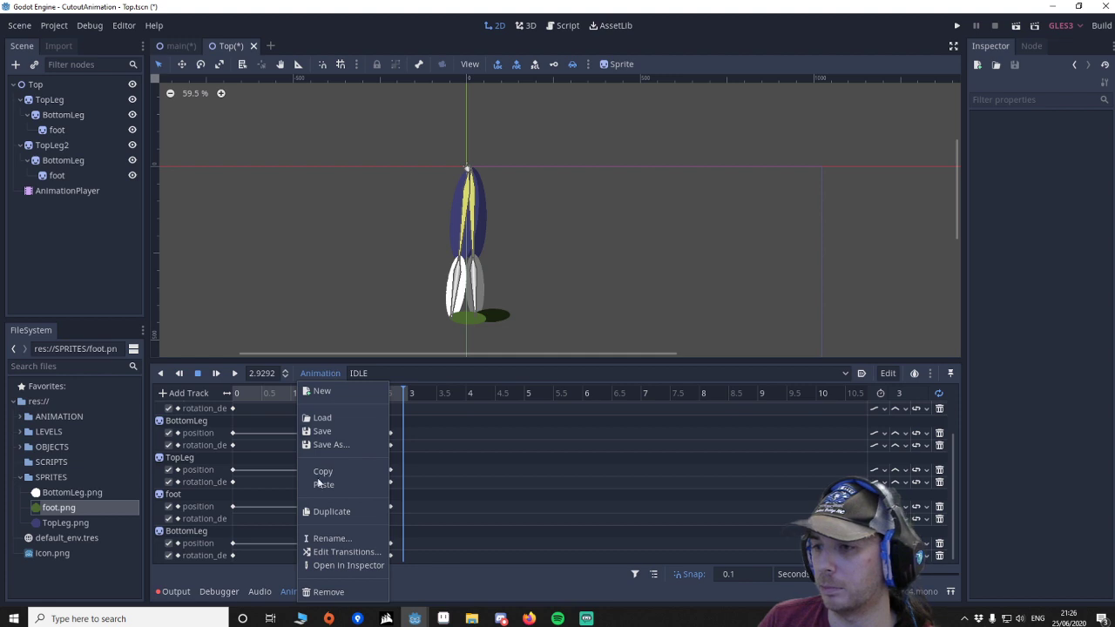
left_click(324, 418)
left_click(374, 158)
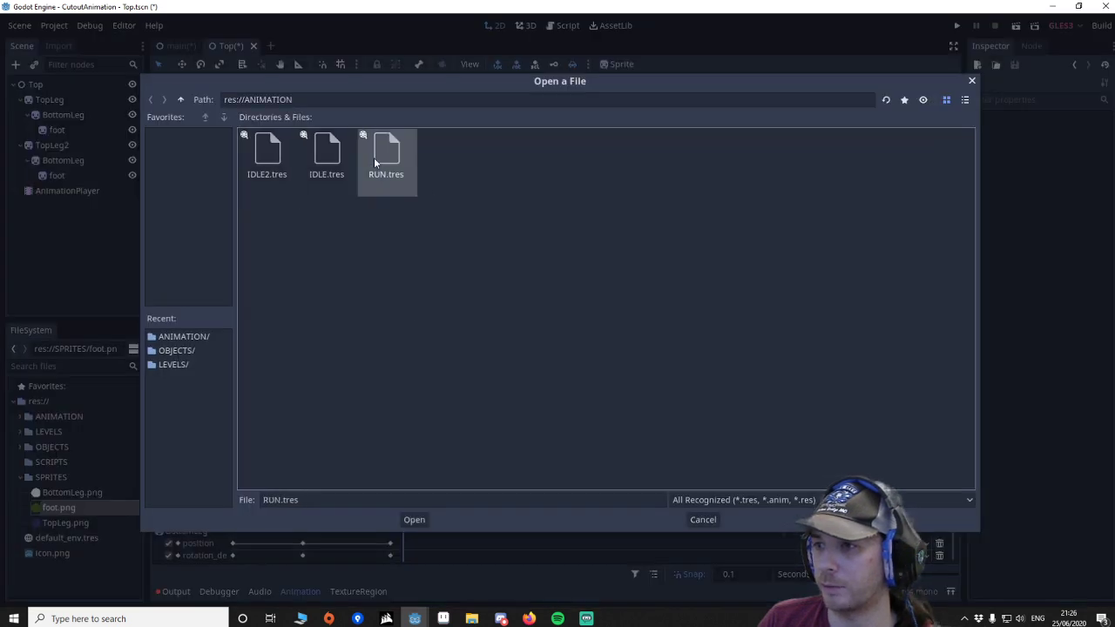
left_click(414, 520)
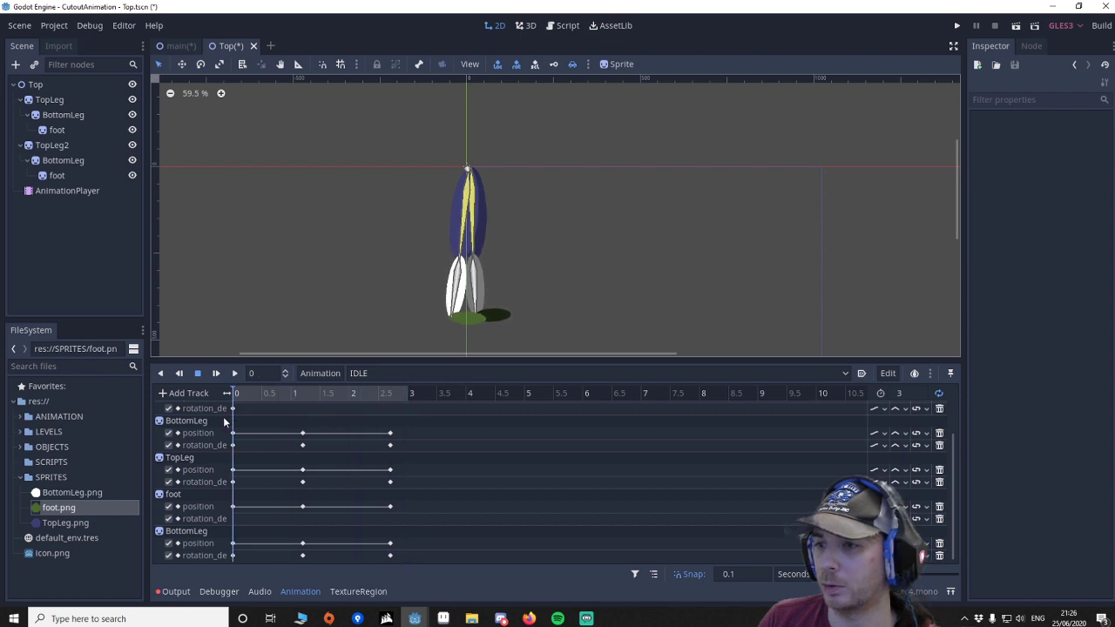
Make RUN the current animation and preview it on the legs
left_click(367, 373)
left_click(375, 405)
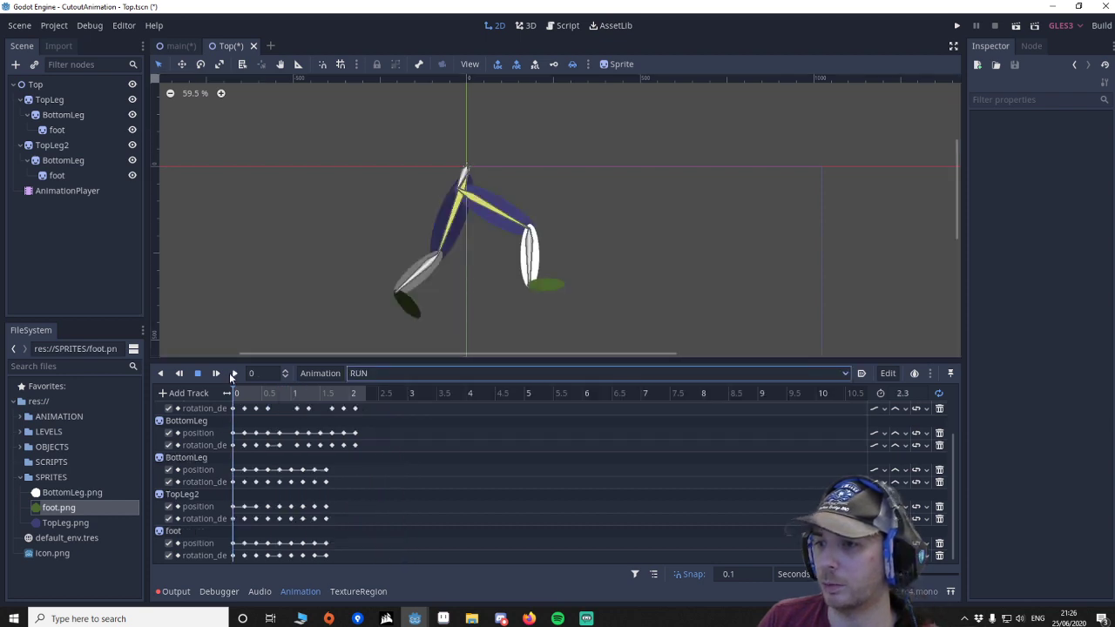
left_click(234, 373)
scroll(537, 305, "down", 2)
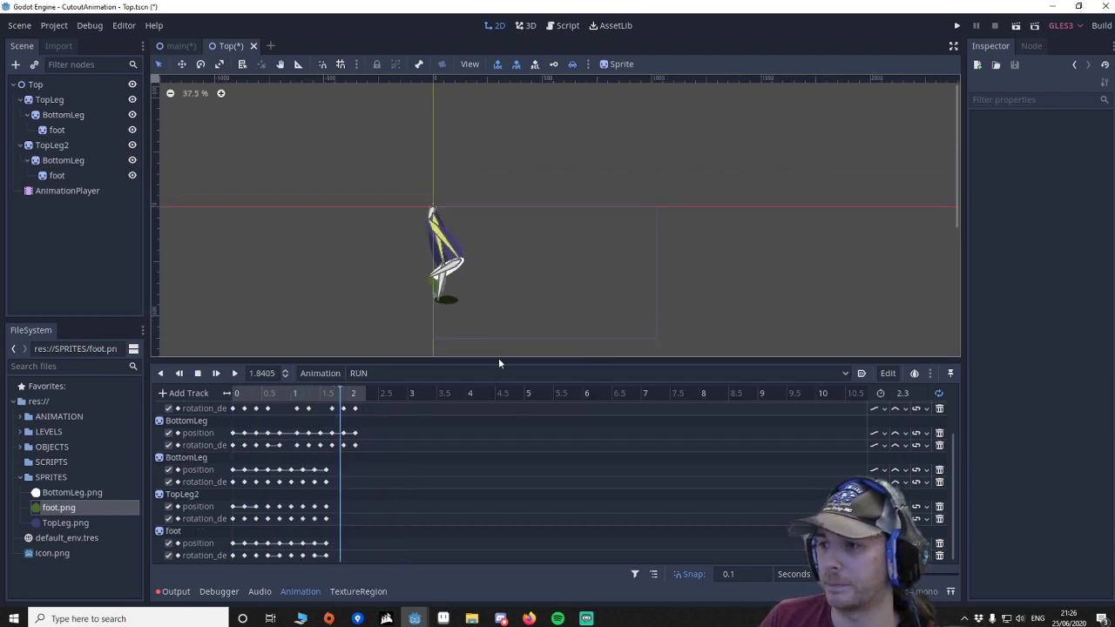
left_click_drag(510, 359, 513, 356)
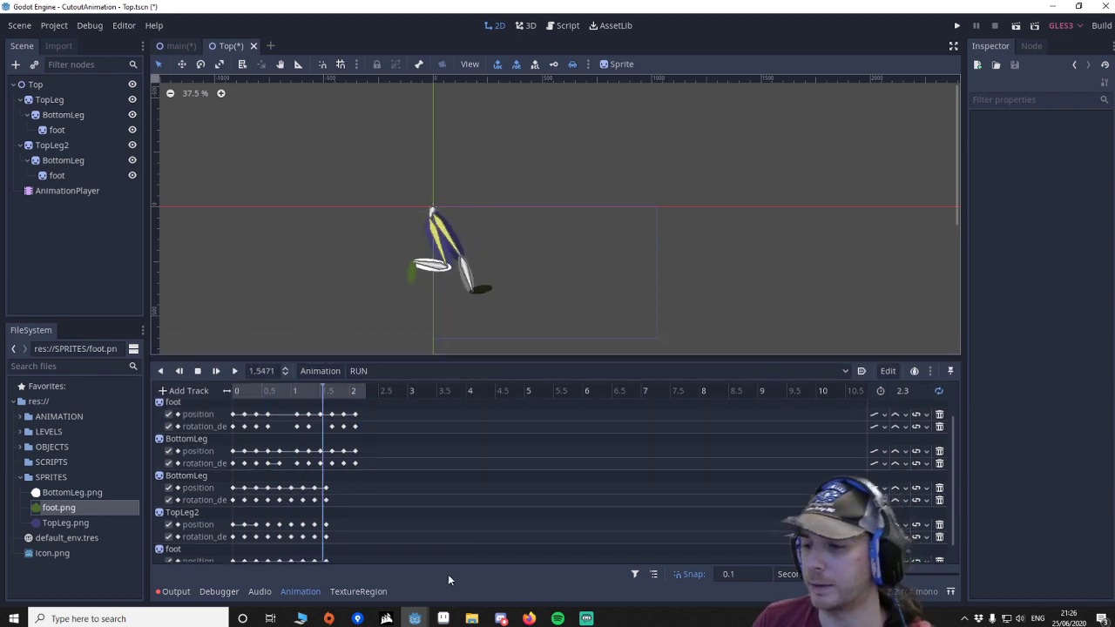
Switch to Firefox and examine the run cycle key-pose reference images in the Google image results
left_click(528, 618)
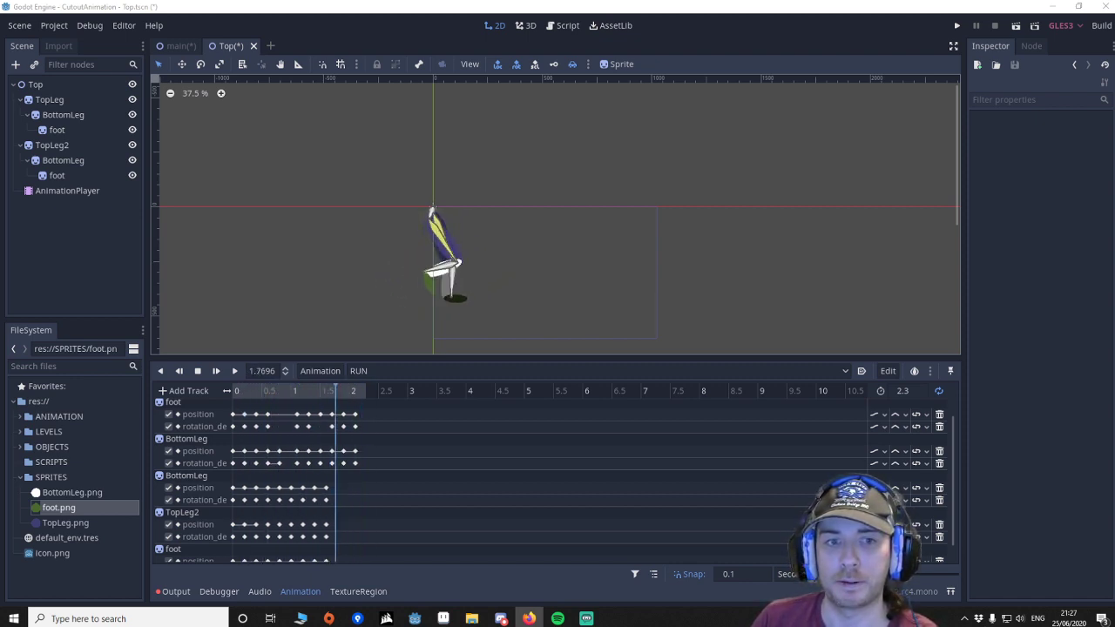
left_click_drag(0, 67, 575, 71)
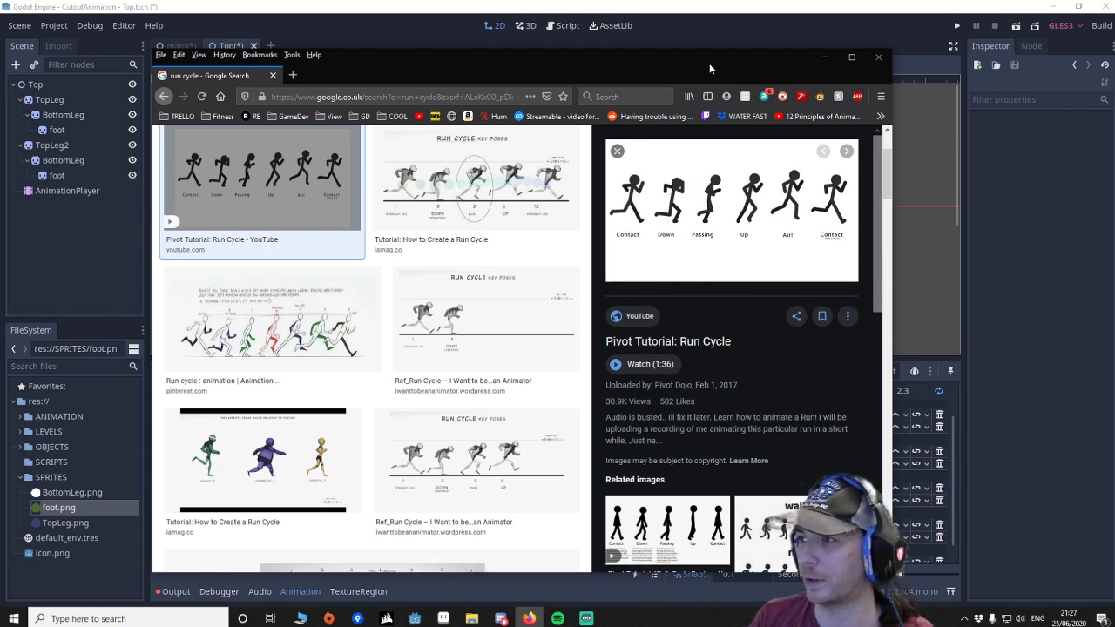
left_click_drag(710, 68, 0, 118)
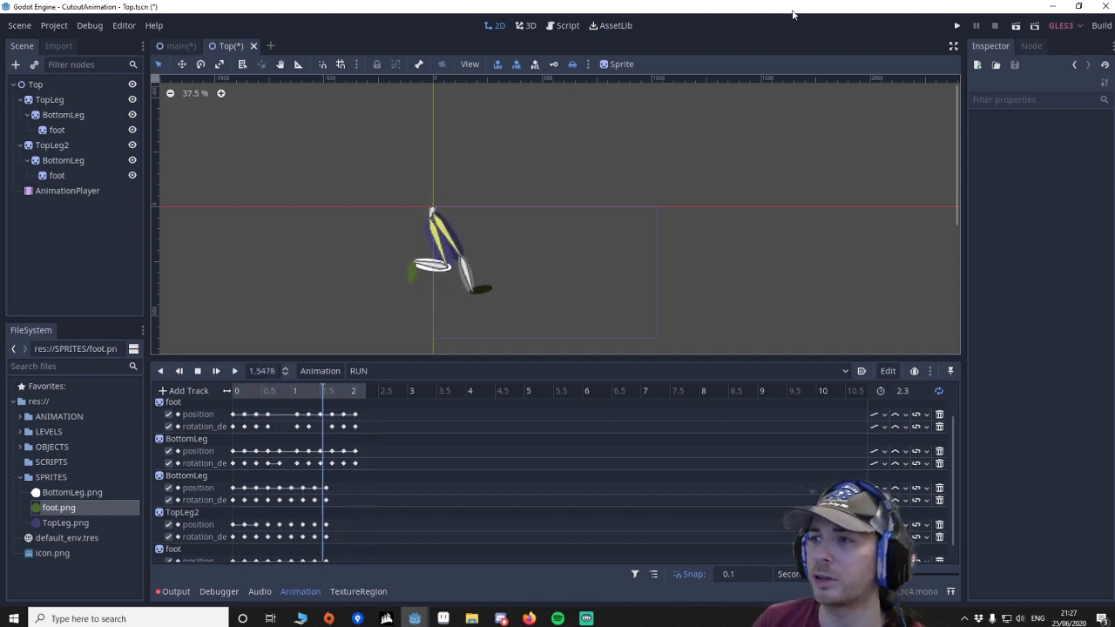
Switch to the other Godot project window showing the body.tscn scene and view its animated legs
left_click(1052, 6)
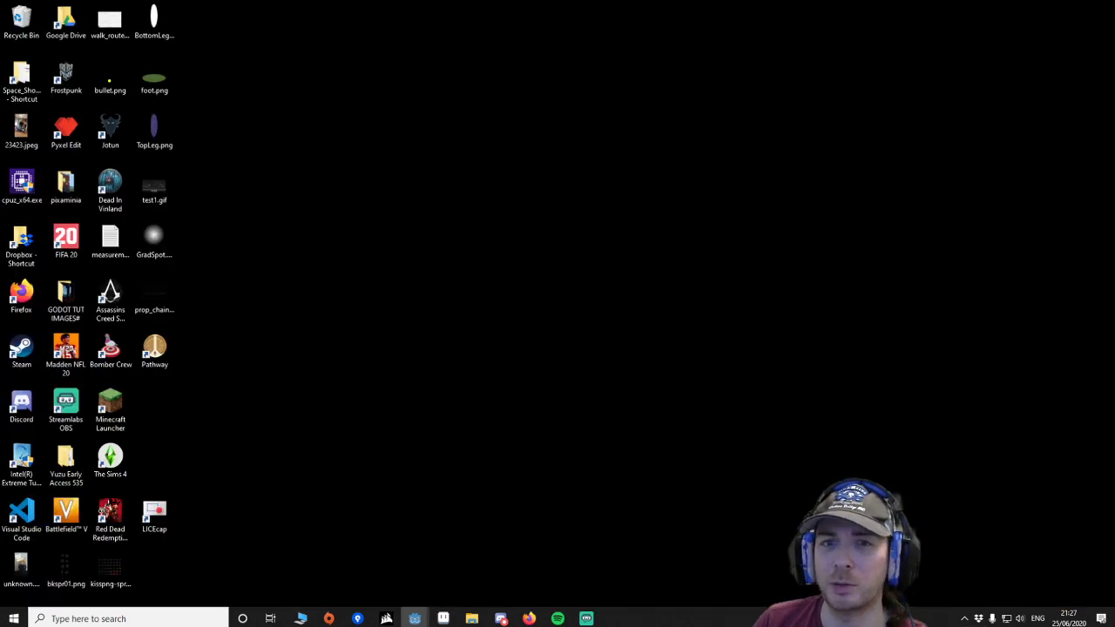
left_click(415, 619)
double_click(650, 144)
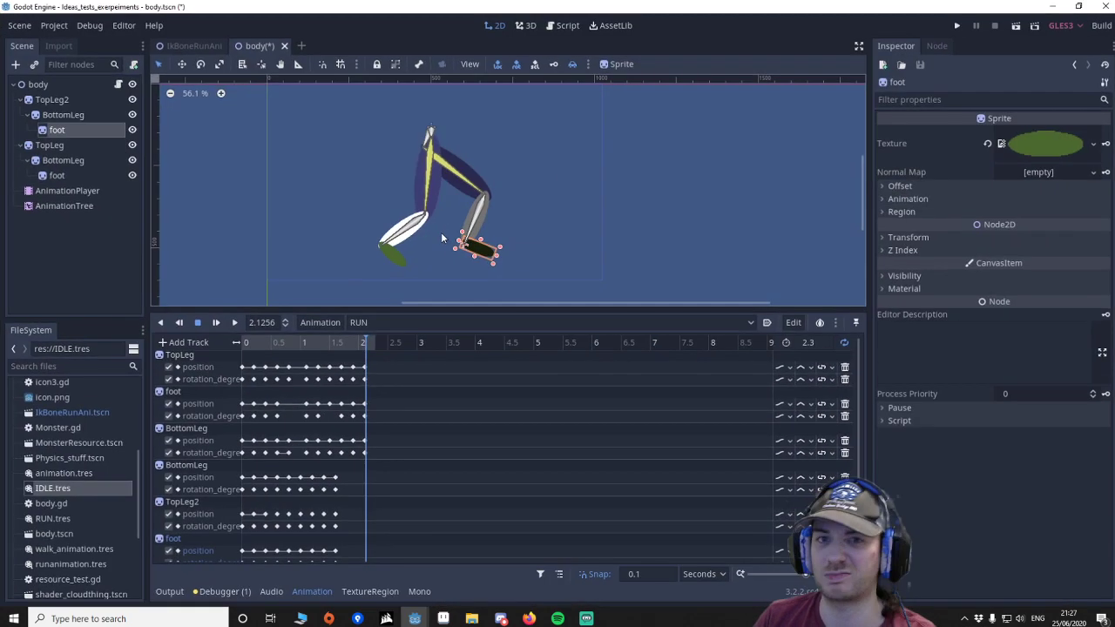
scroll(499, 209, "down", 1)
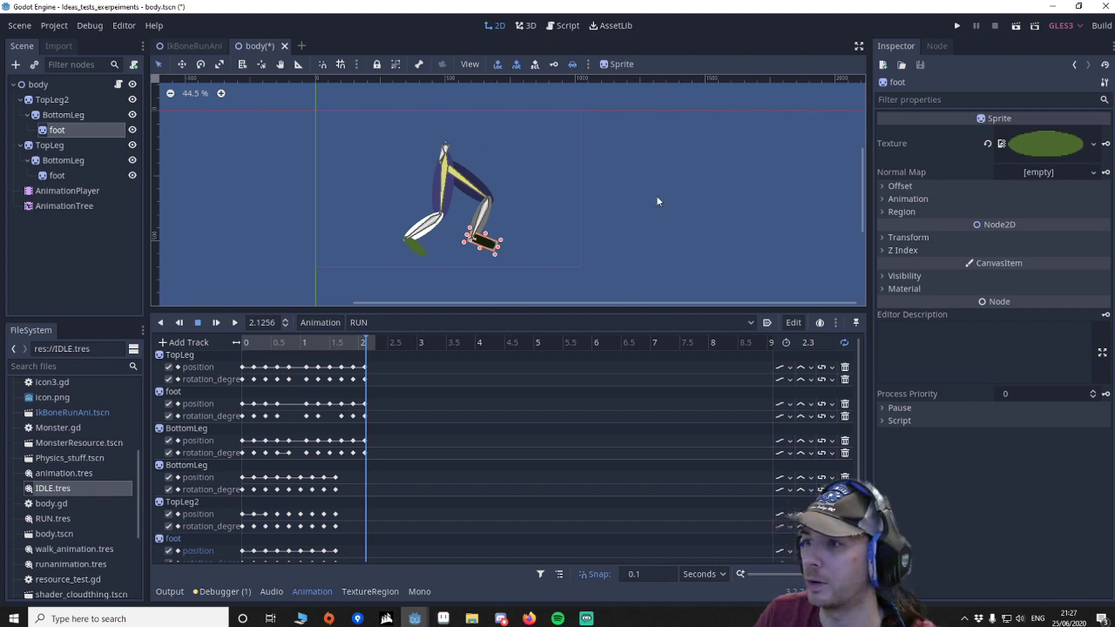
Compare the body scene's IDLE and RUN animations by alternating between them twice, ending on RUN
left_click(424, 322)
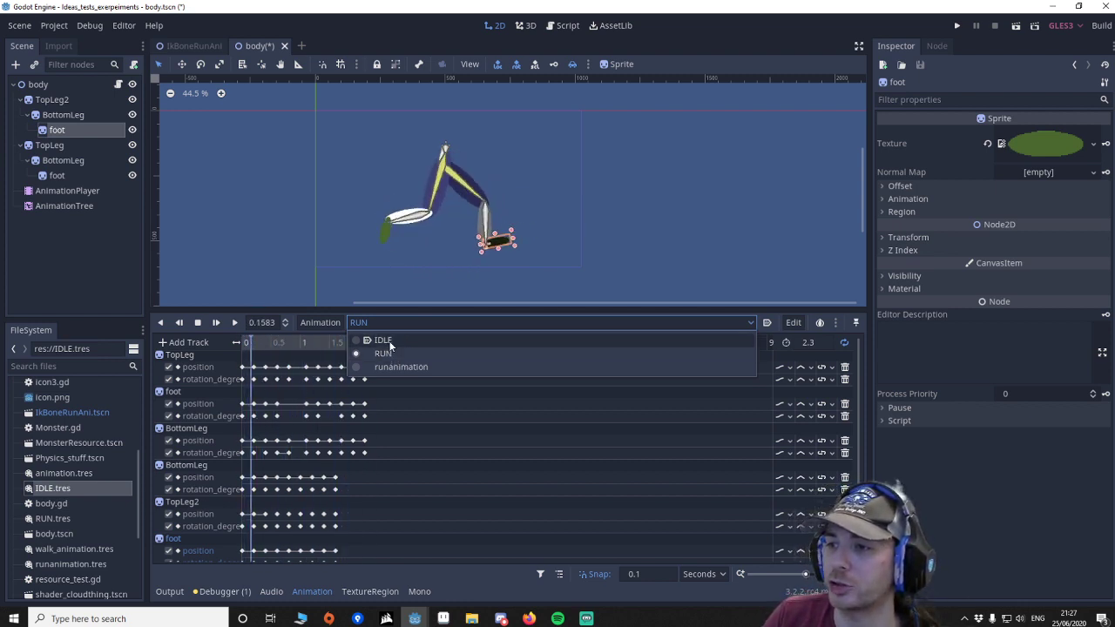
left_click(389, 340)
left_click(402, 324)
left_click(389, 355)
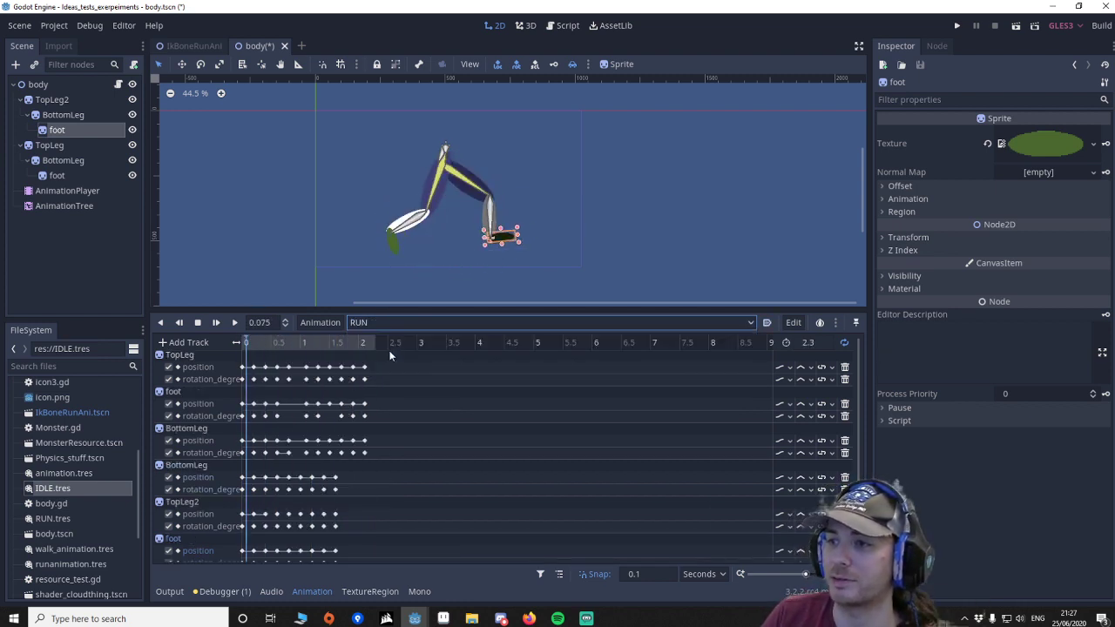
left_click(419, 322)
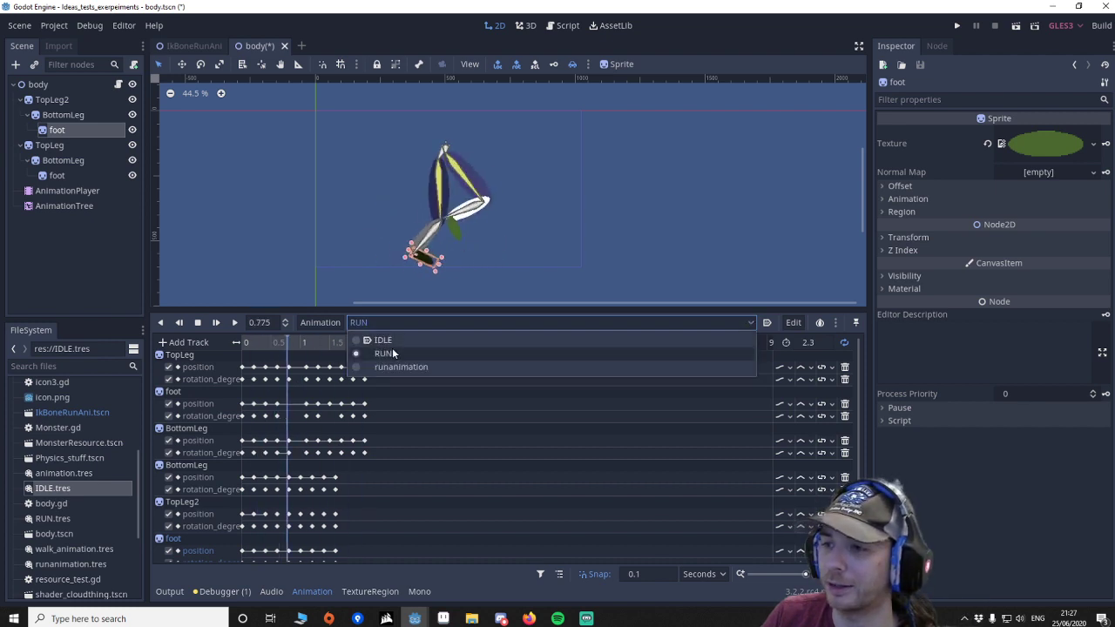
left_click(411, 341)
left_click(425, 323)
left_click(407, 353)
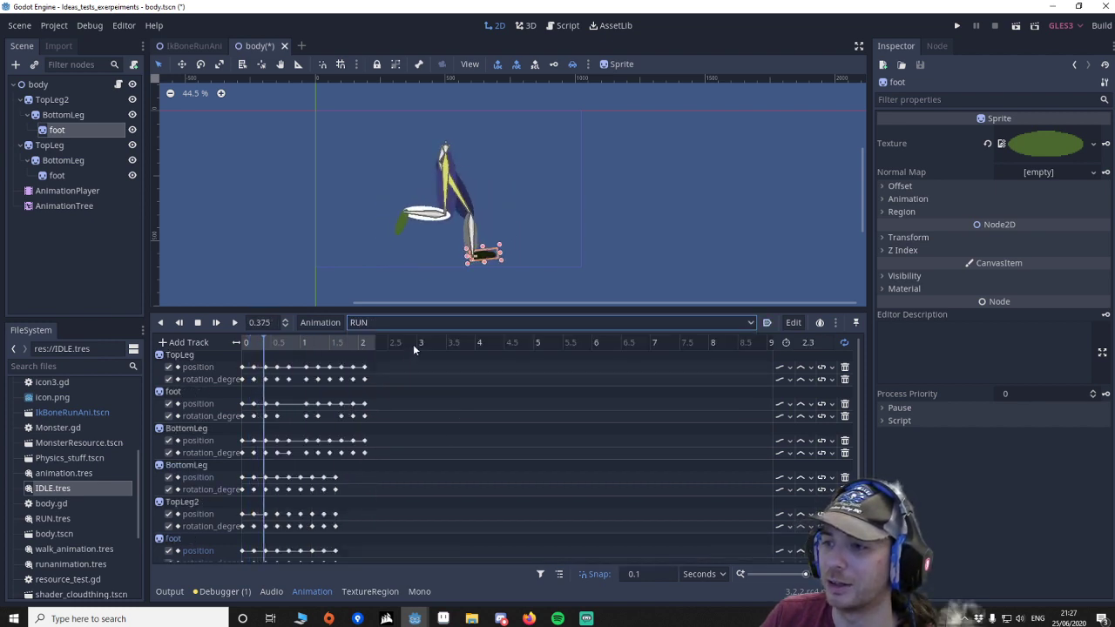